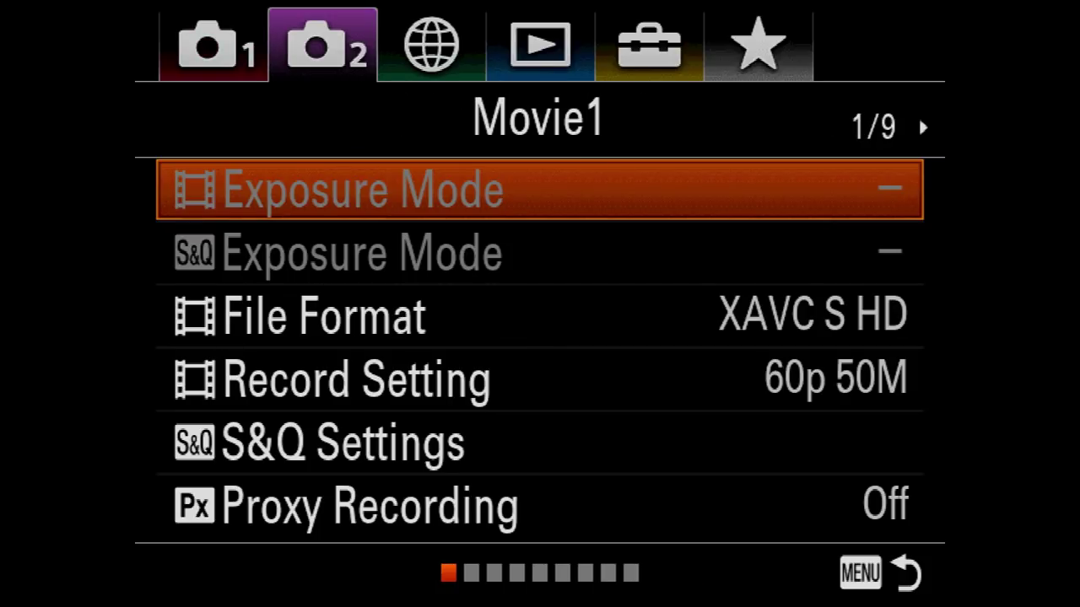
# Step: Set the movie File Format to XAVC S 4K
pyautogui.press('Down')
pyautogui.press('Down')
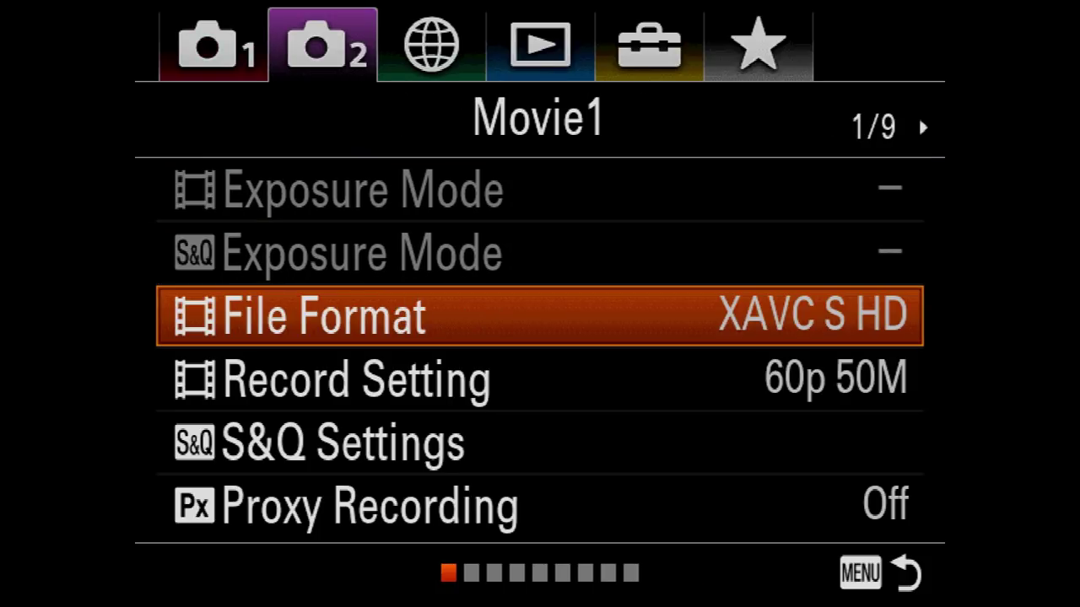
pyautogui.press('Return')
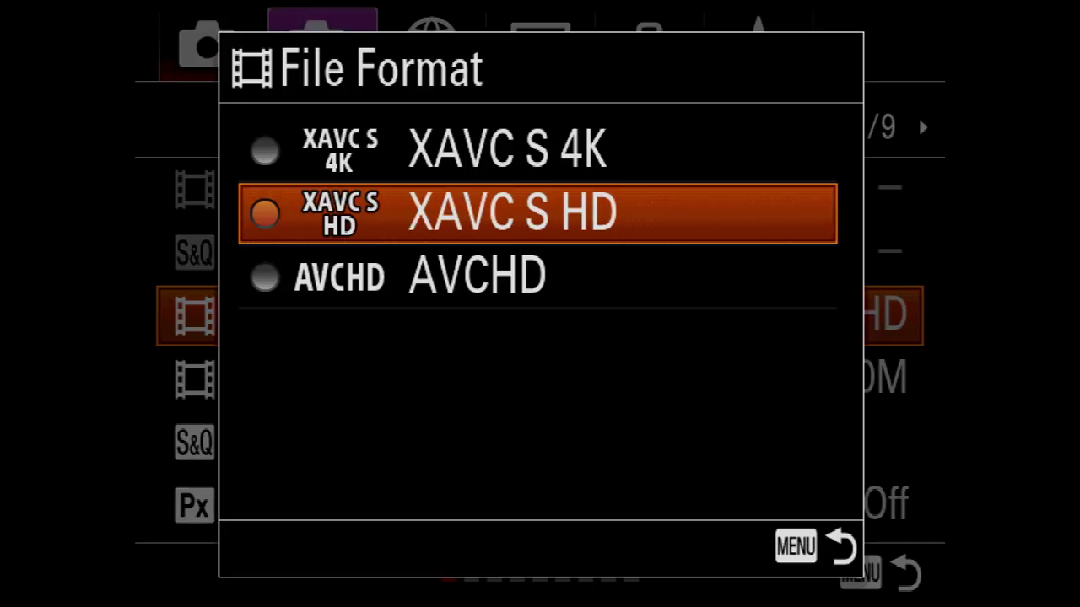
pyautogui.press('Up')
pyautogui.press('Return')
# Step: Set the movie Record Setting to 24p 100M
pyautogui.press('Down')
pyautogui.press('Return')
pyautogui.press('Down')
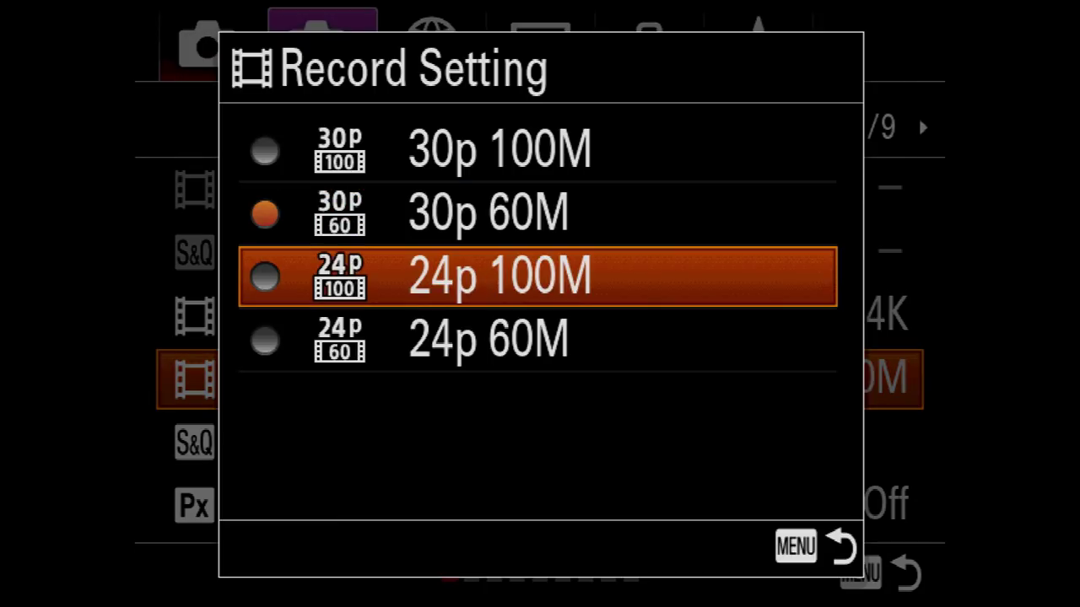
pyautogui.press('Return')
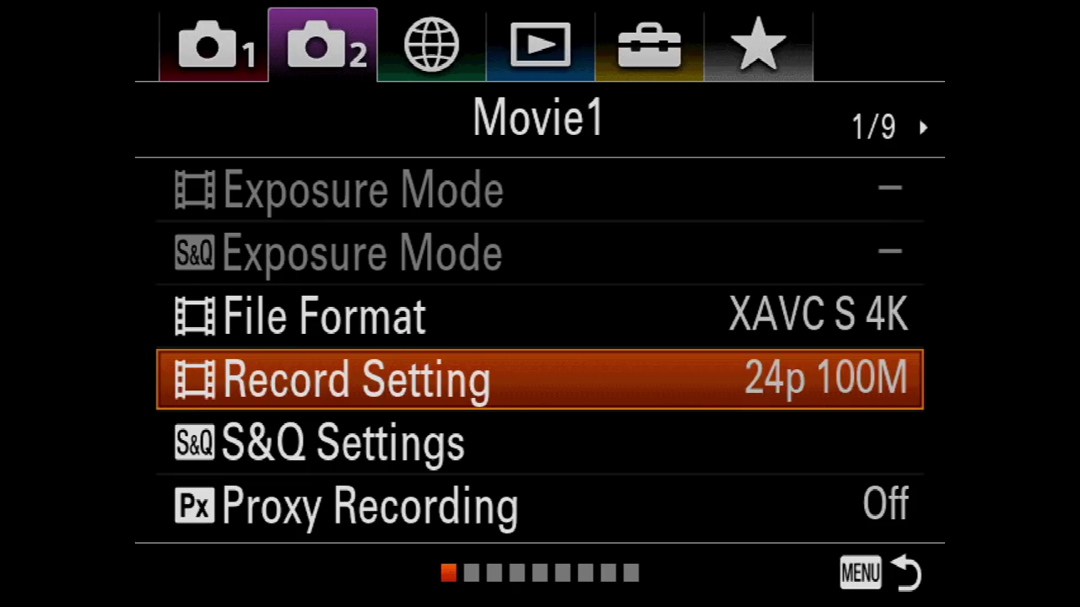
pyautogui.press('Down')
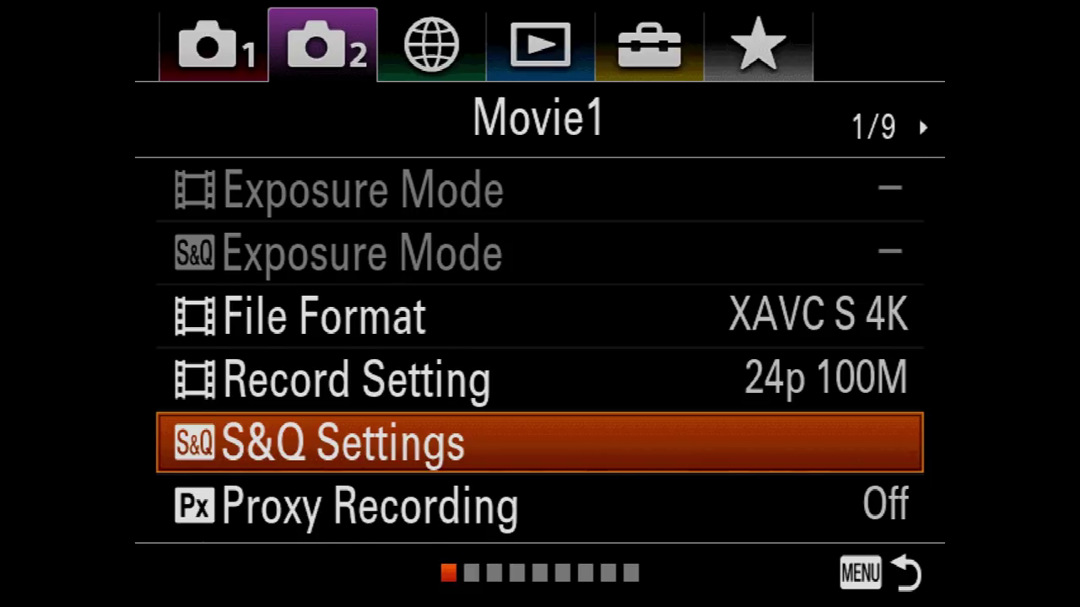
# Step: Page ahead to Shutter/SteadyShot and turn Silent Shooting On
pyautogui.press('Right')
pyautogui.press('Right')
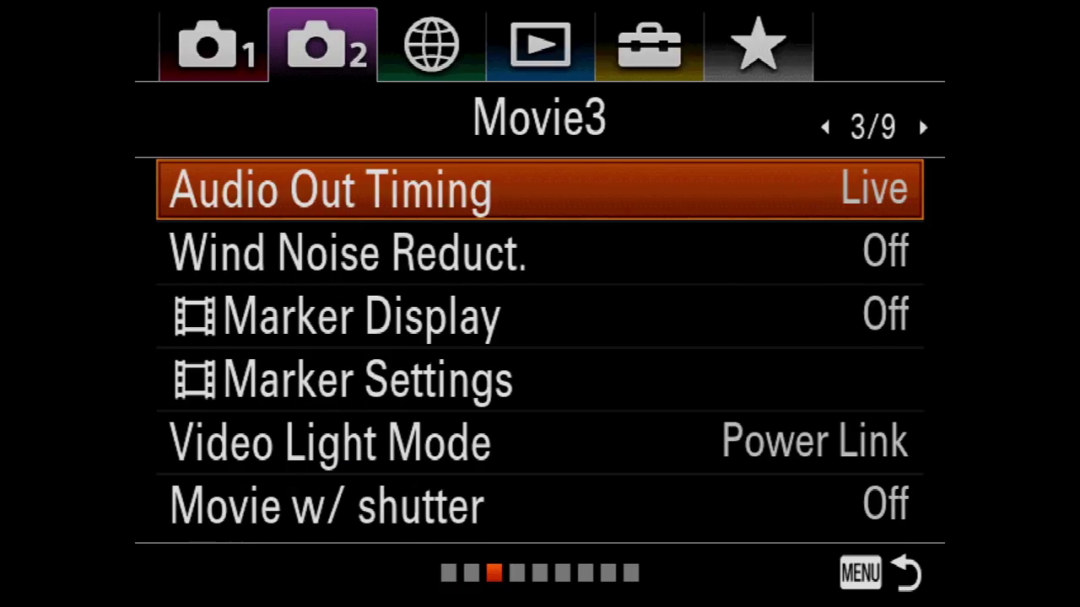
pyautogui.press('Right')
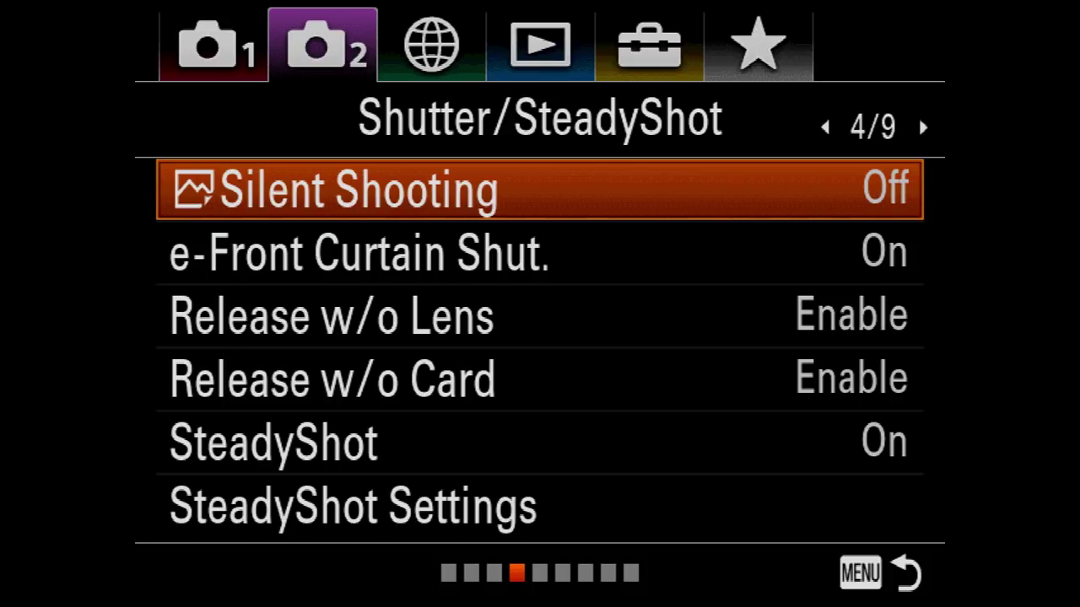
pyautogui.press('Return')
pyautogui.press('Up')
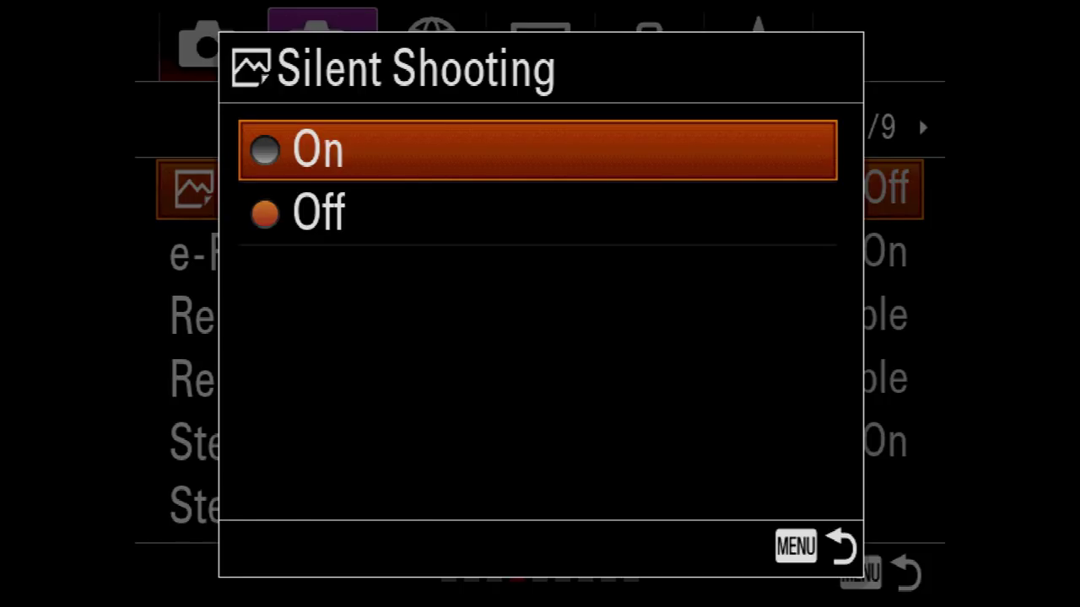
pyautogui.press('Return')
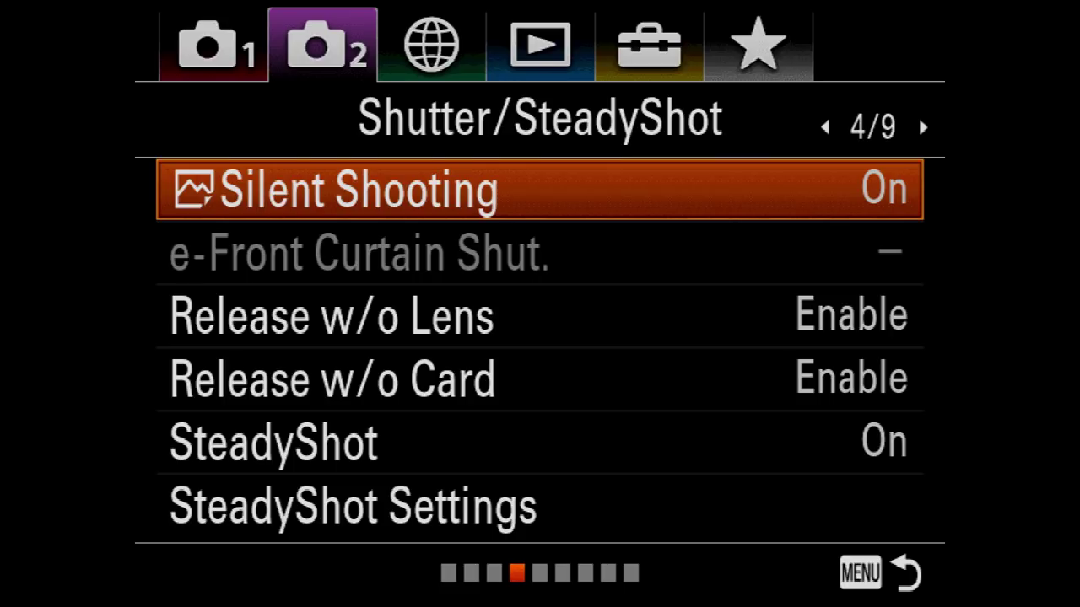
# Step: Set Release w/o Lens and Release w/o Card to Disable, then go to the Zoom page
pyautogui.press('Down')
pyautogui.press('Down')
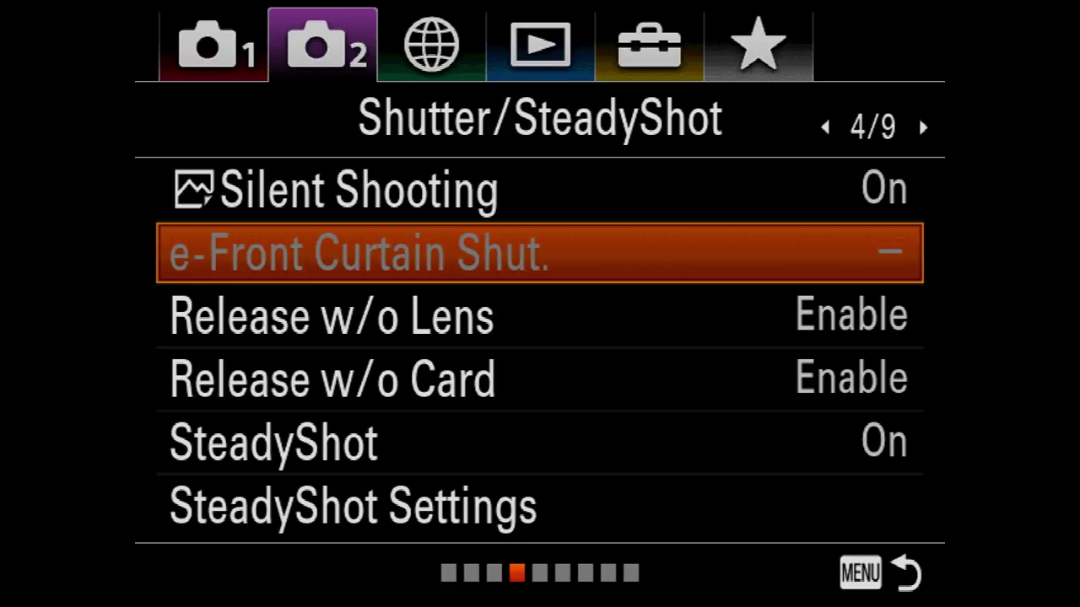
pyautogui.press('Return')
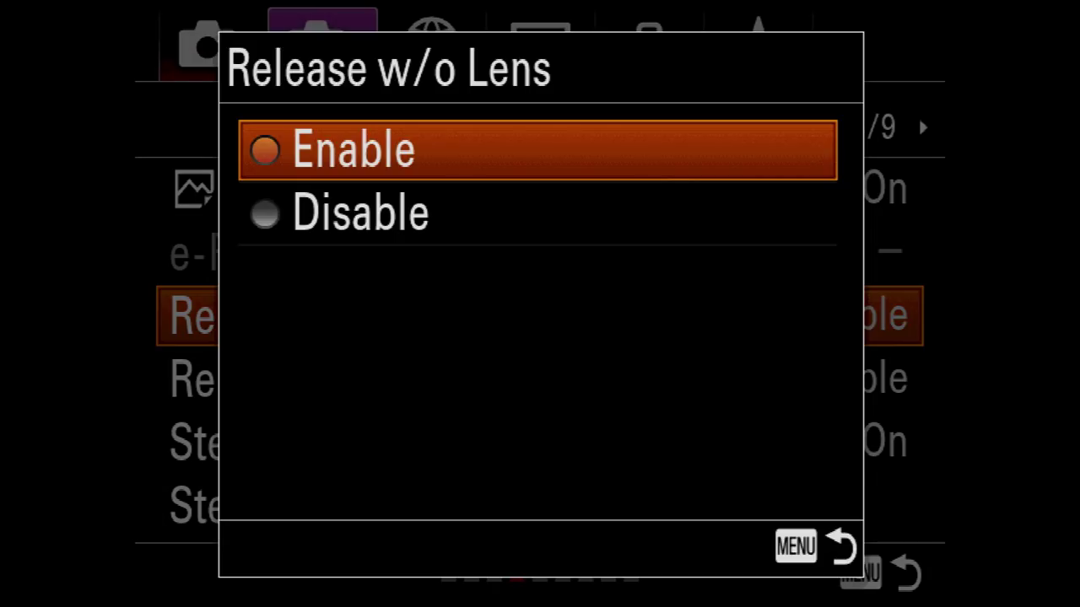
pyautogui.press('Down')
pyautogui.press('Return')
pyautogui.press('Down')
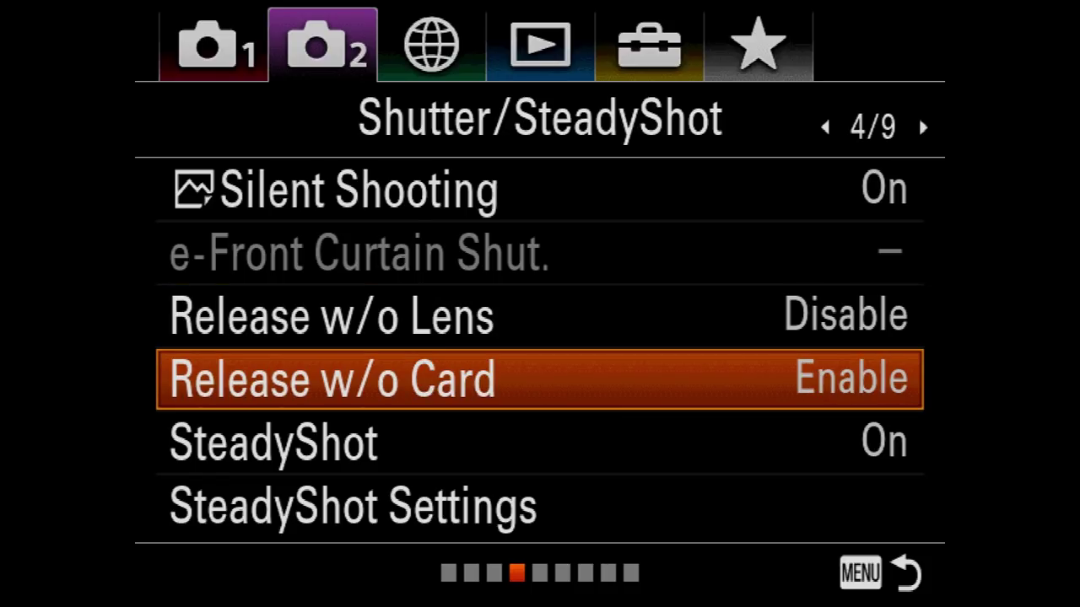
pyautogui.press('Return')
pyautogui.press('Down')
pyautogui.press('Return')
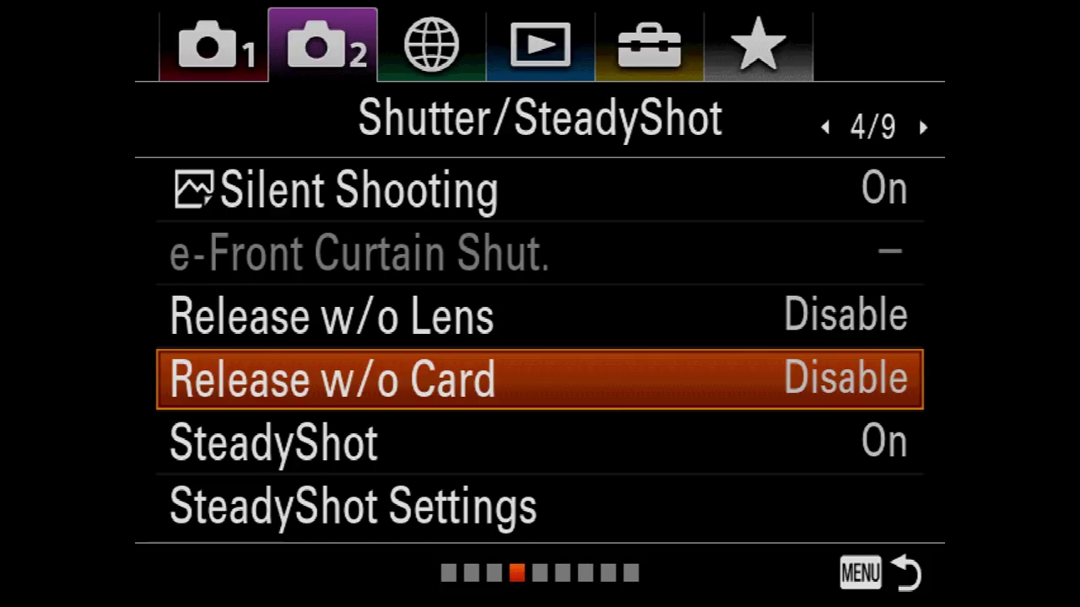
pyautogui.press('Down')
pyautogui.press('Right')
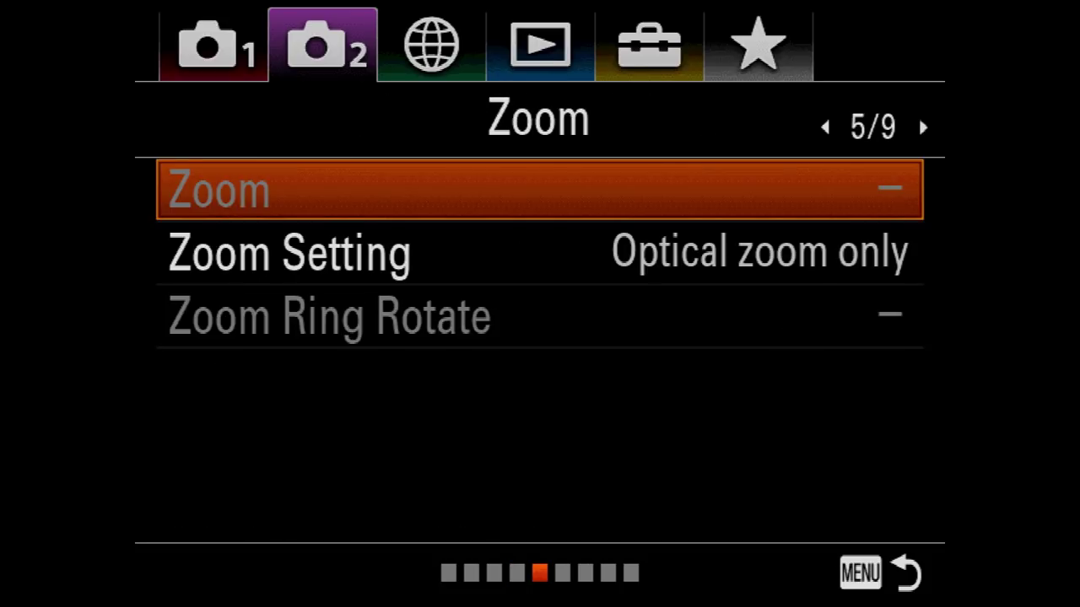
# Step: Try Standard for Finder Frame Rate, keep it at High, and page to Display/Auto Review2
pyautogui.press('Right')
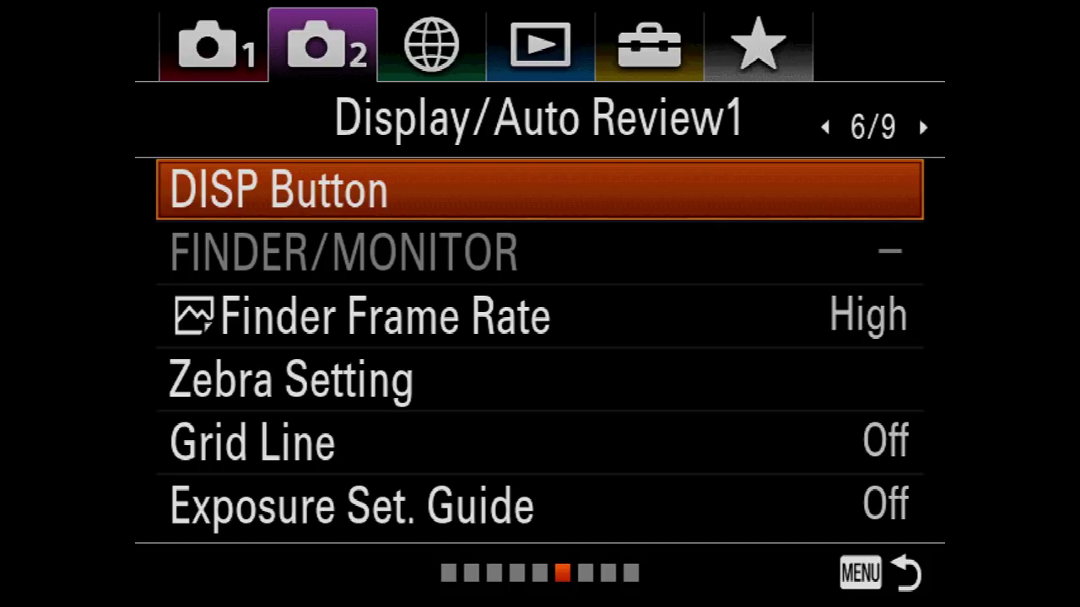
pyautogui.press('Down')
pyautogui.press('Return')
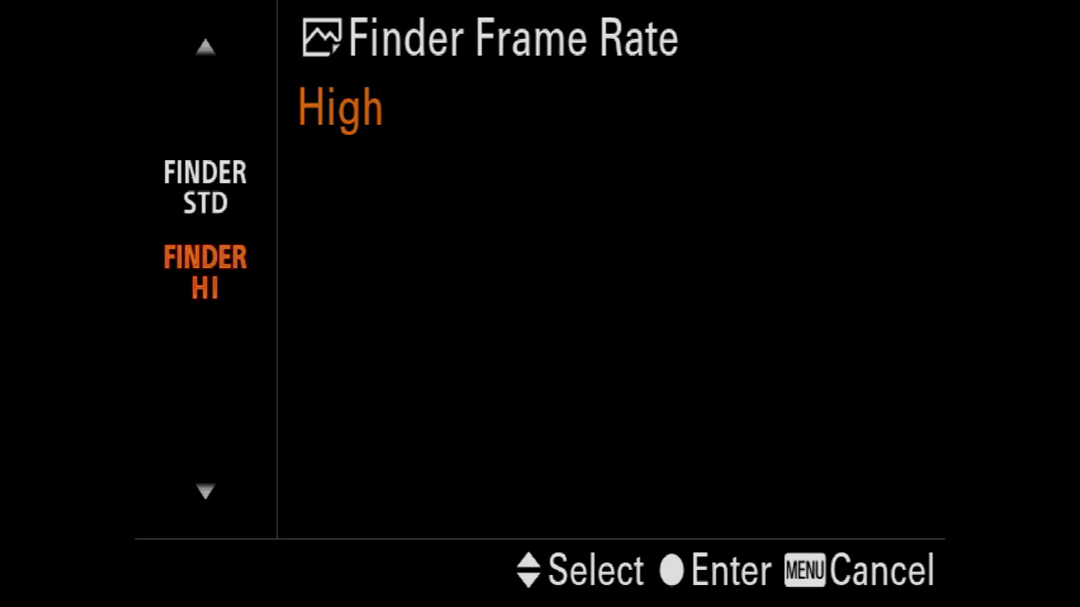
pyautogui.press('Up')
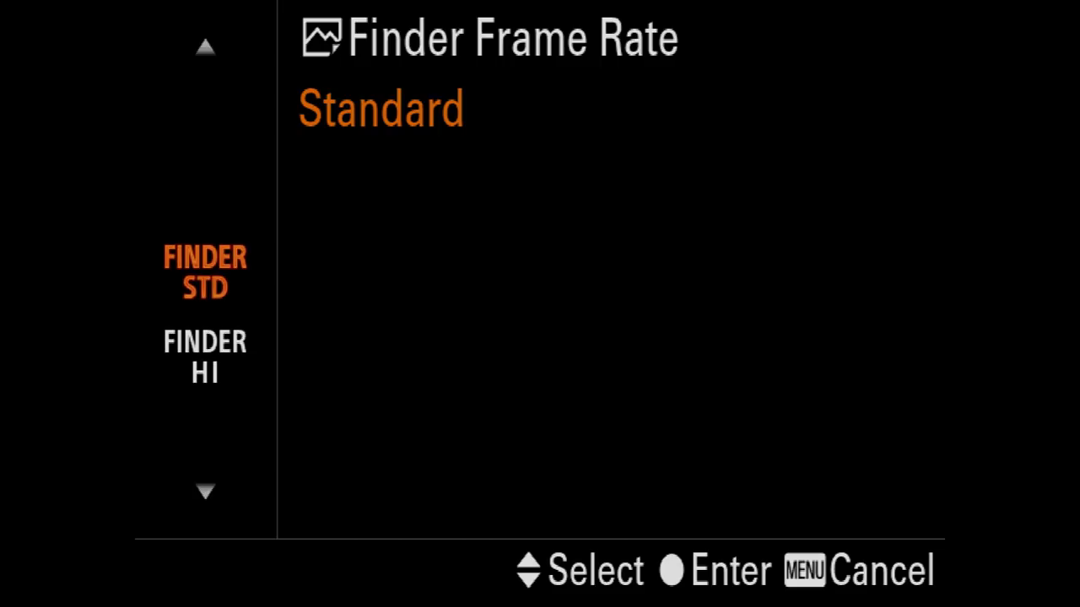
pyautogui.press('Down')
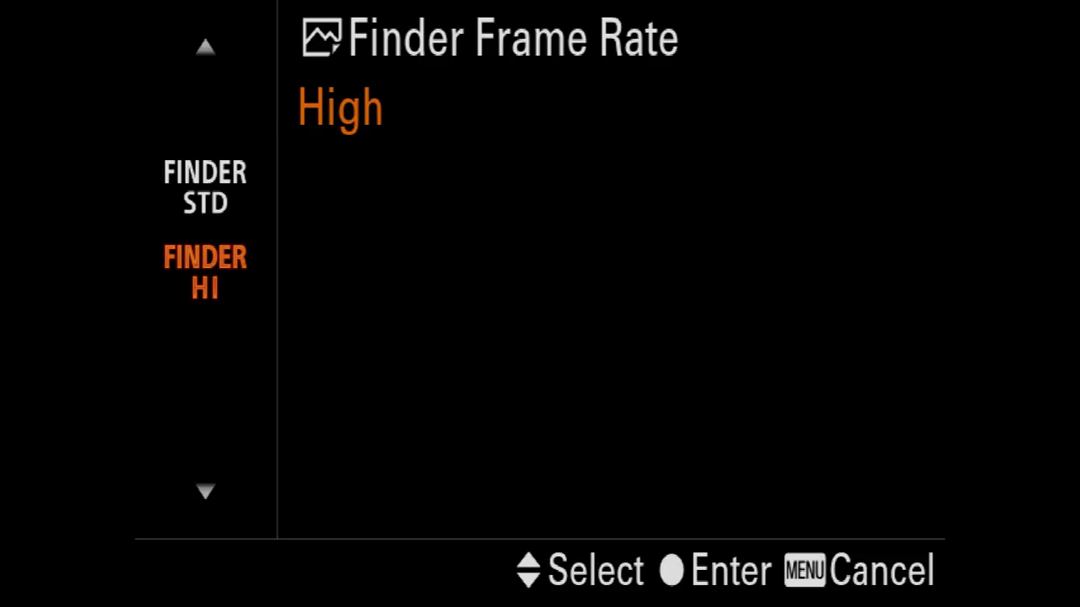
pyautogui.press('Return')
pyautogui.press('Menu')
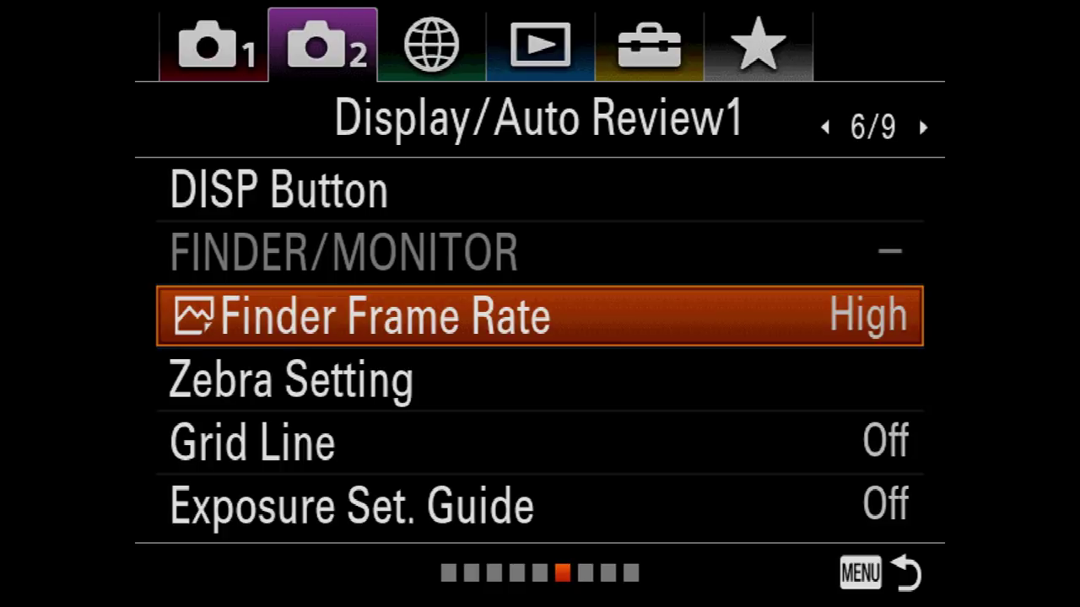
pyautogui.press('Right')
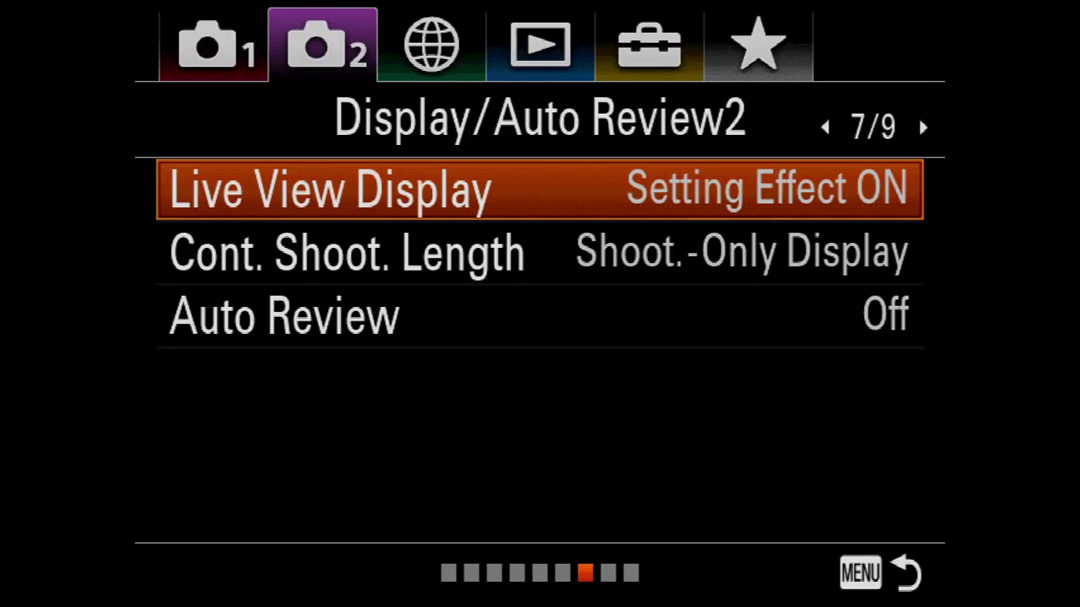
# Step: Scroll past Cont. Shoot. Length and Auto Review to reach Custom Operation1
pyautogui.press('Down')
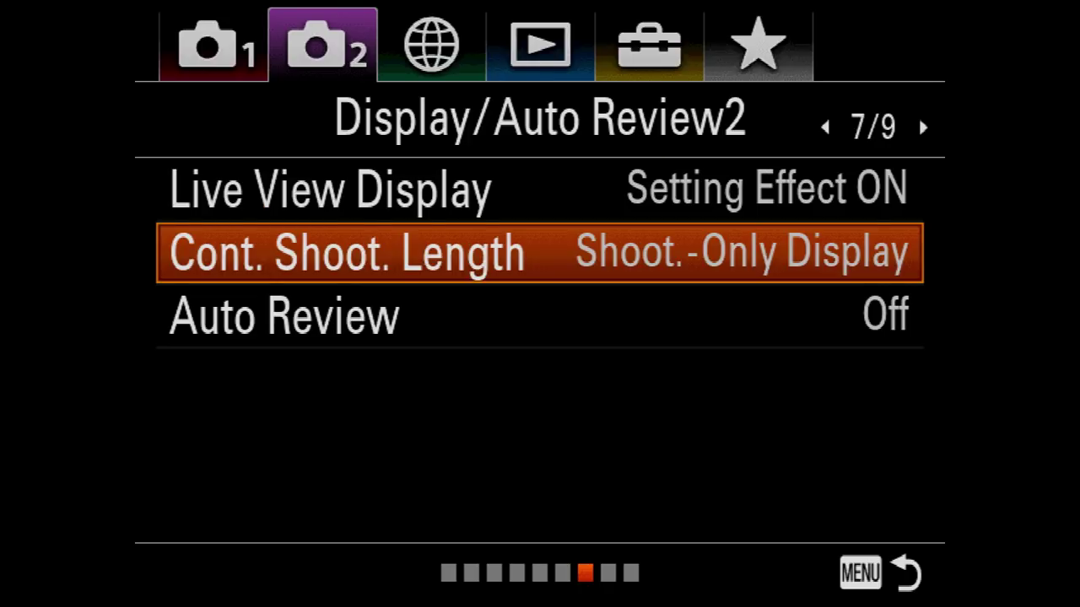
pyautogui.press('Down')
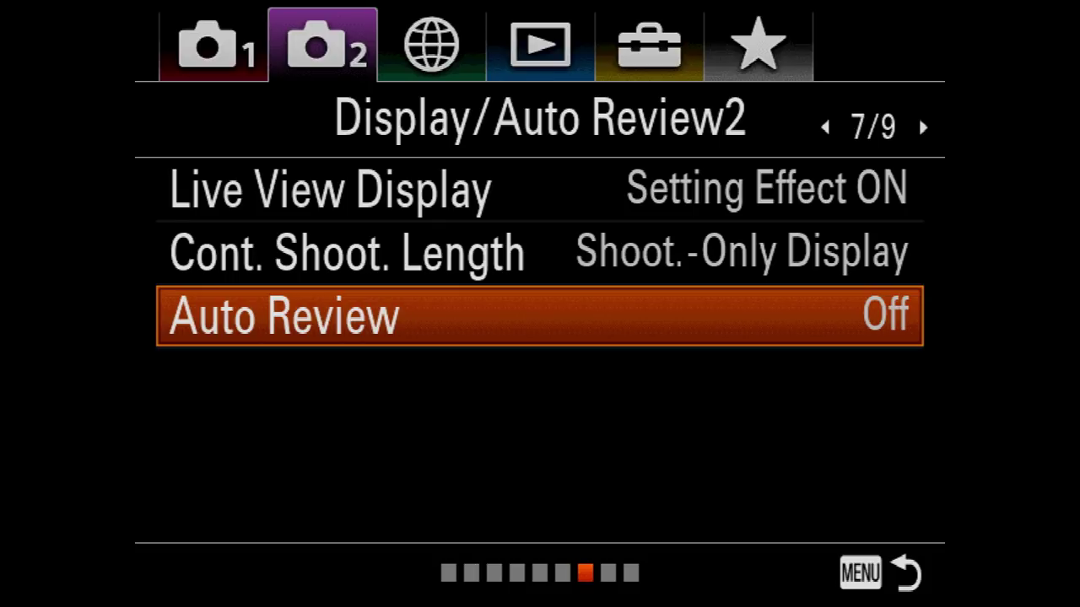
pyautogui.press('Down')
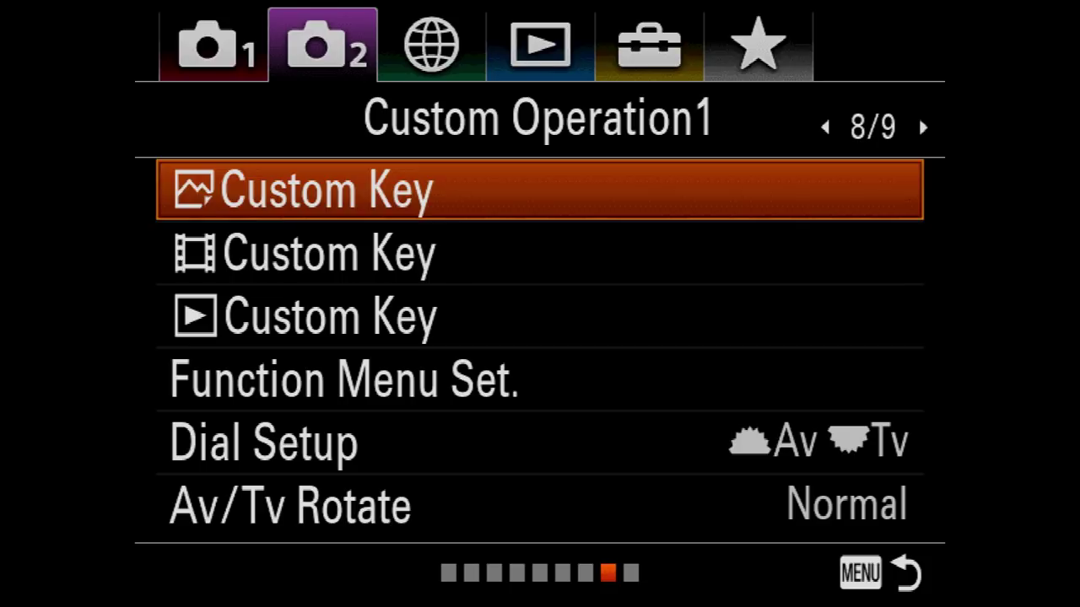
# Step: Browse the Custom Key entries, then open still-image Custom Key page 3 with AEL and AF-ON
pyautogui.press('Down')
pyautogui.press('Down')
pyautogui.press('Up')
pyautogui.press('Up')
pyautogui.press('Down')
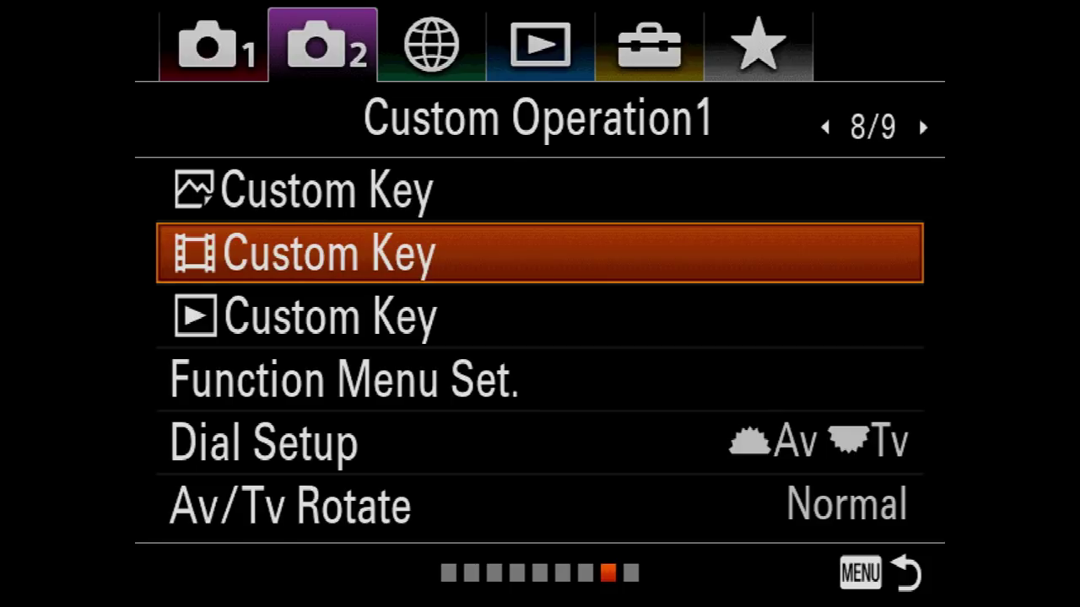
pyautogui.press('Down')
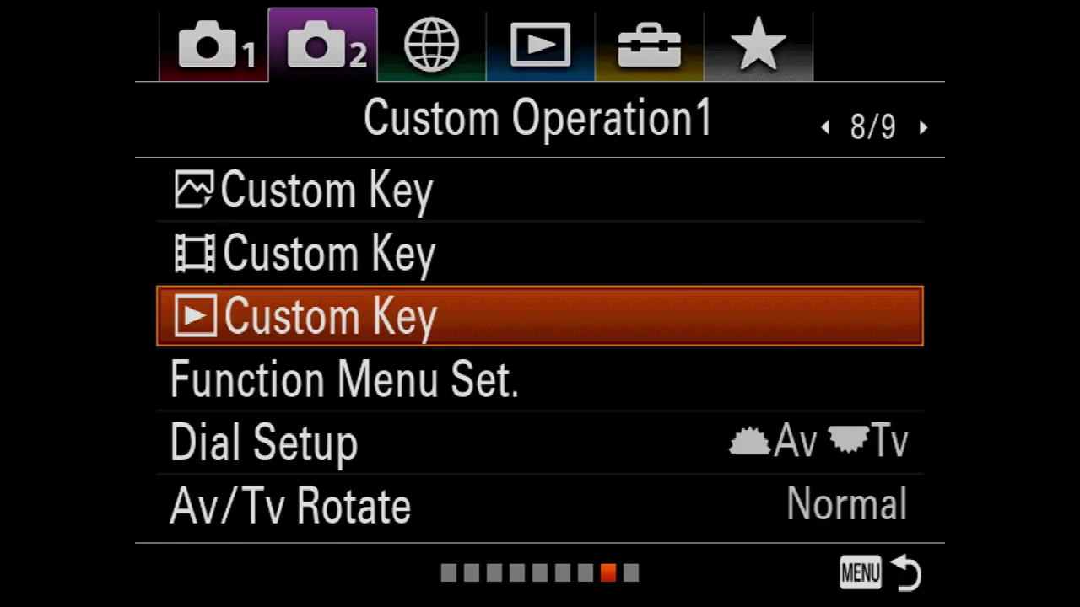
pyautogui.press('Up')
pyautogui.press('Up')
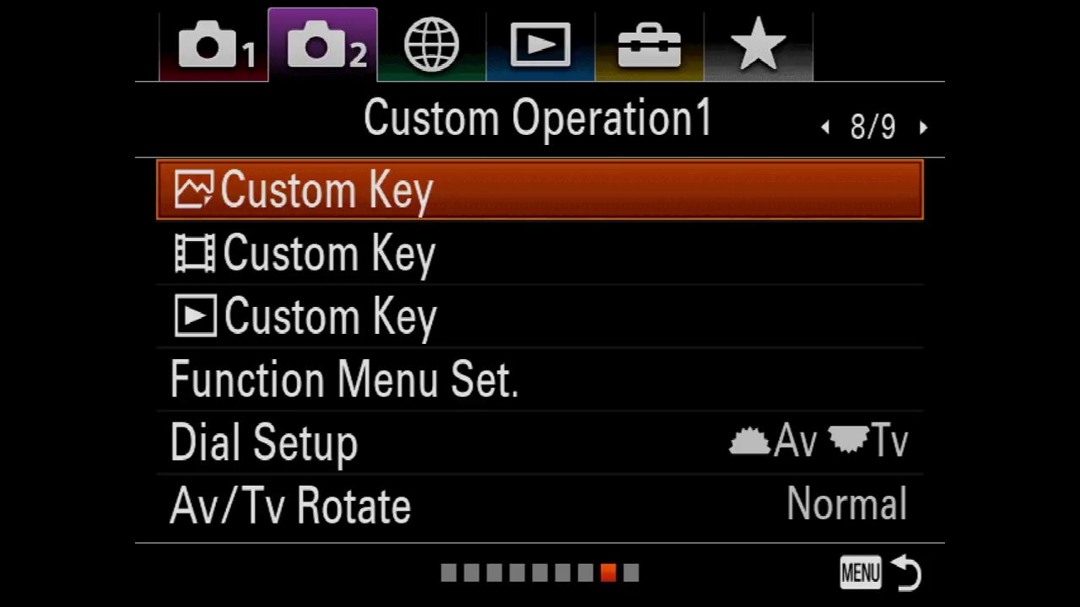
pyautogui.press('Return')
pyautogui.press('Right')
pyautogui.press('Right')
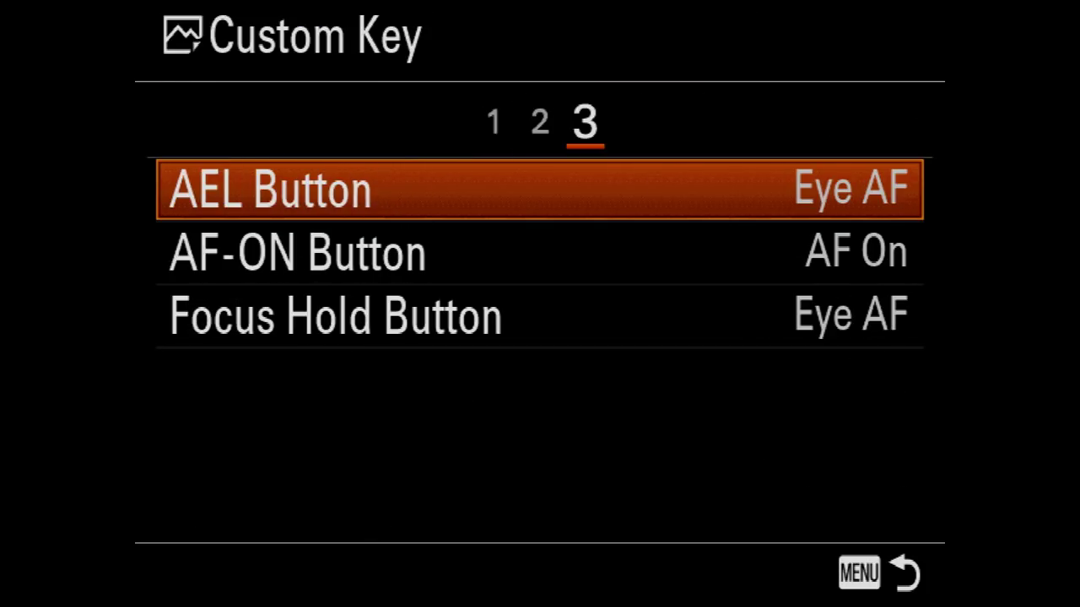
# Step: Keep Eye AF on the AEL Button and try Focus Hold on the AF-ON Button
pyautogui.press('Return')
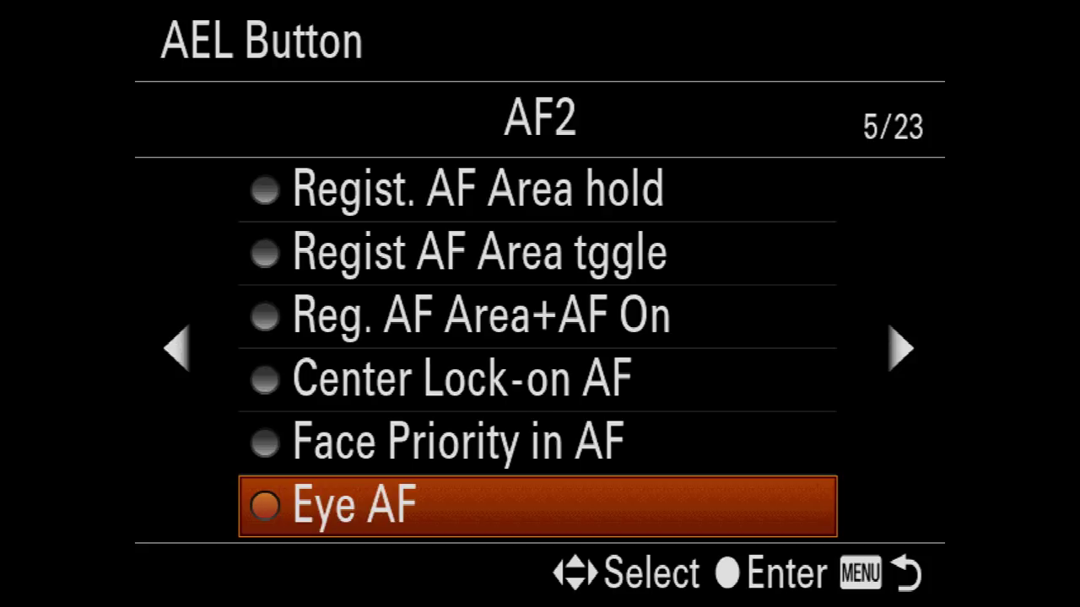
pyautogui.press('Return')
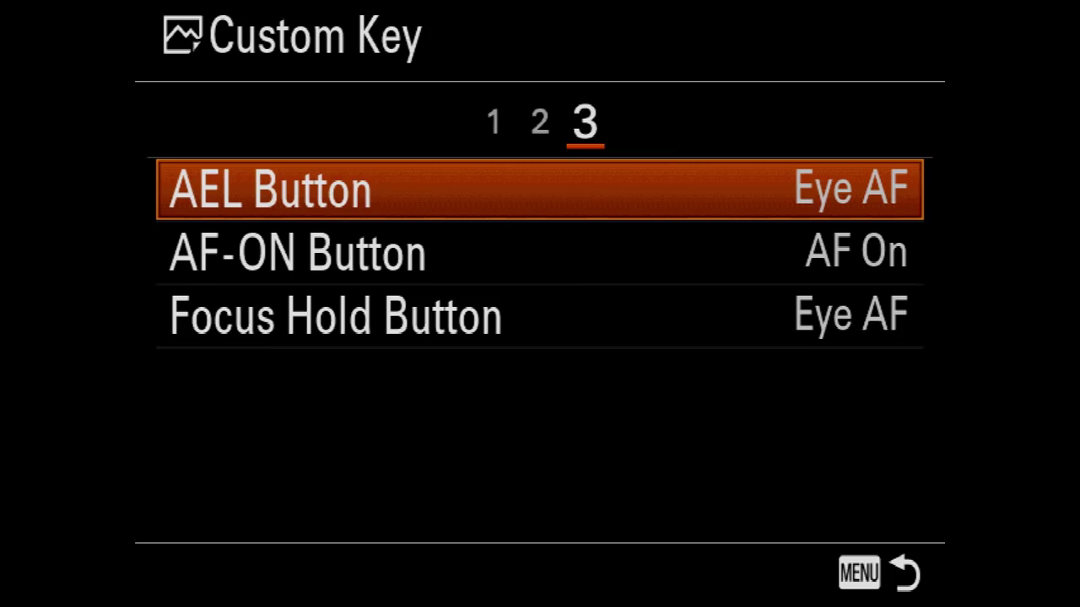
pyautogui.press('Down')
pyautogui.press('Return')
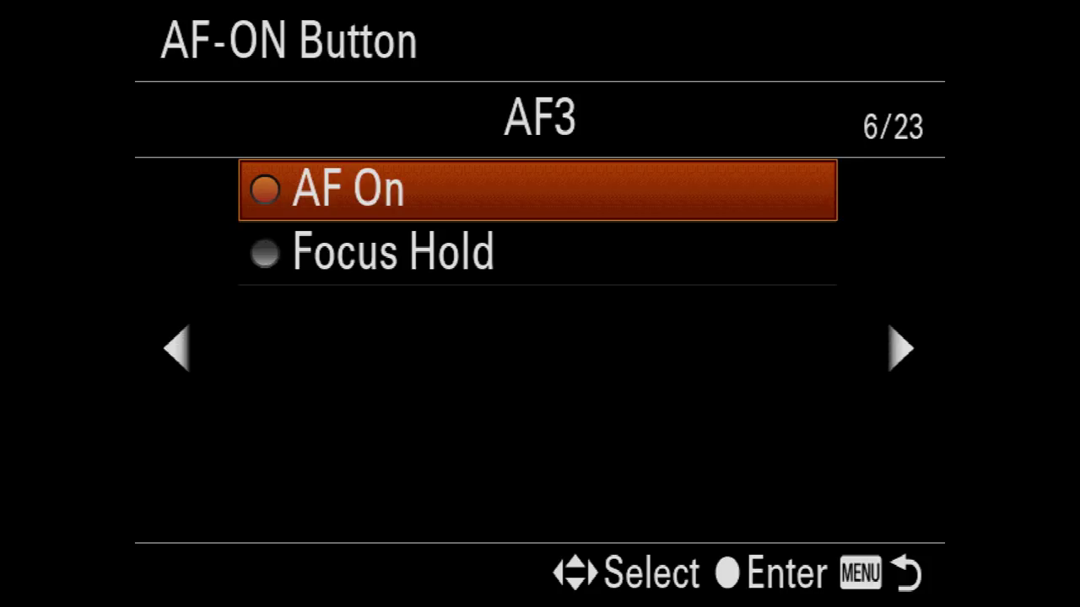
pyautogui.press('Down')
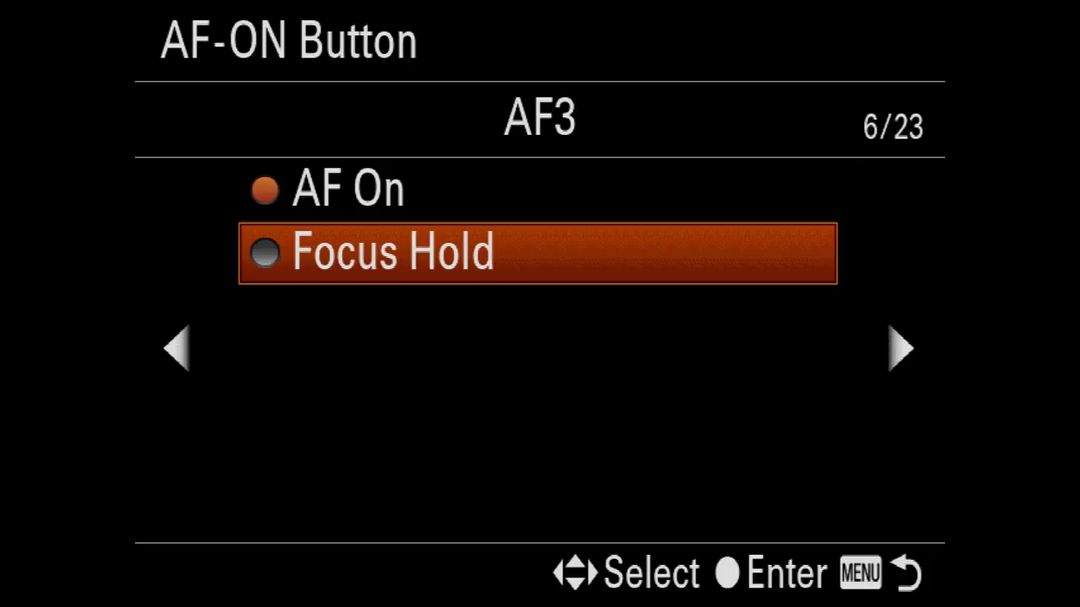
pyautogui.press('Return')
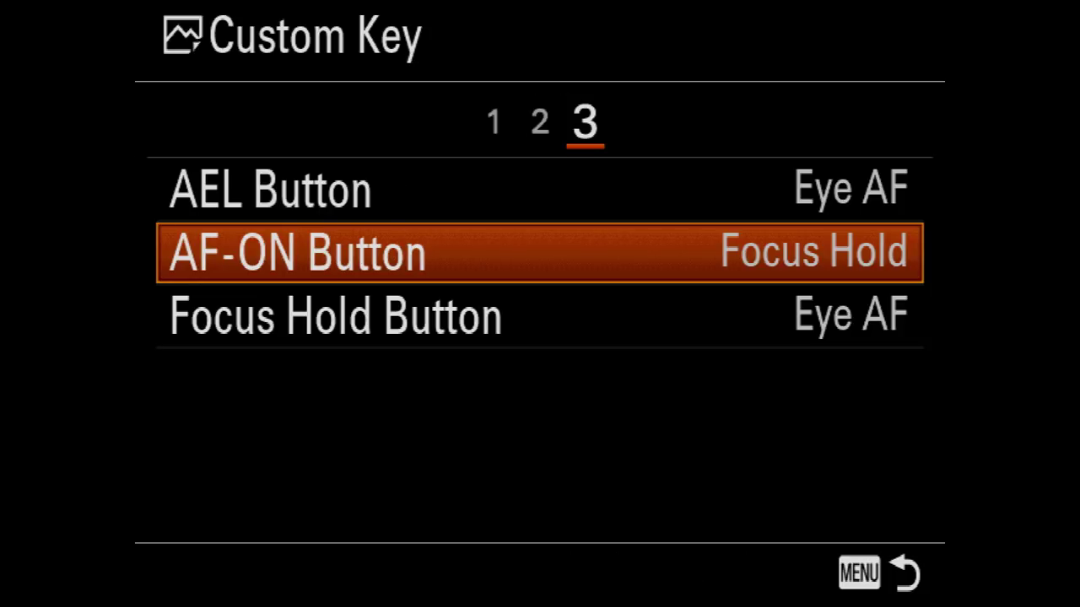
# Step: Try Eye AF on the AF-ON Button, then assign it AF On from the AF3 page
pyautogui.press('Return')
pyautogui.press('Left')
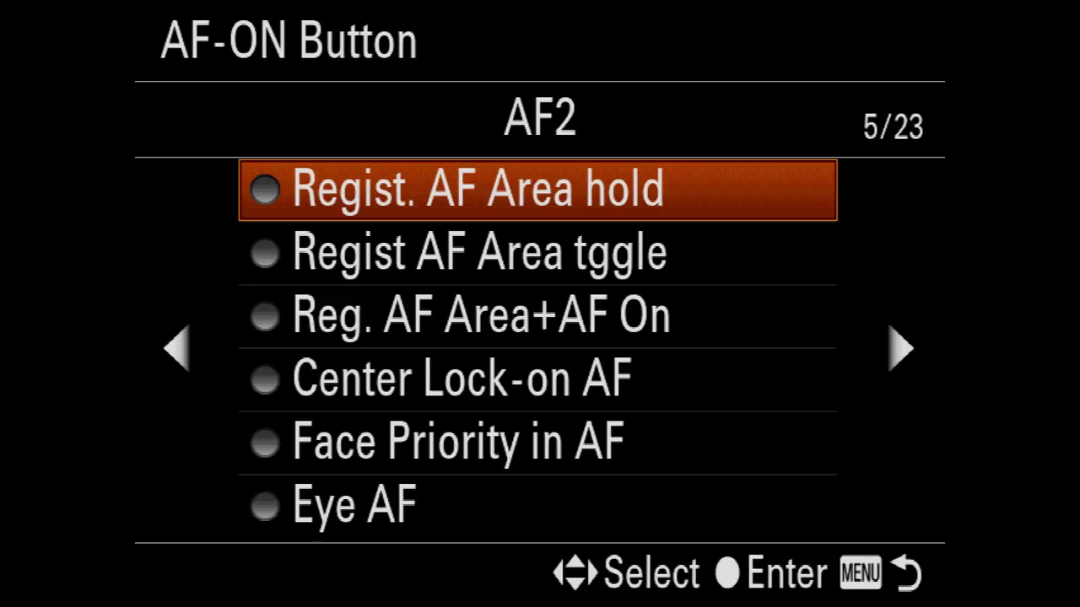
pyautogui.press('Down')
pyautogui.press('Down')
pyautogui.press('Down')
pyautogui.press('Down')
pyautogui.press('Down')
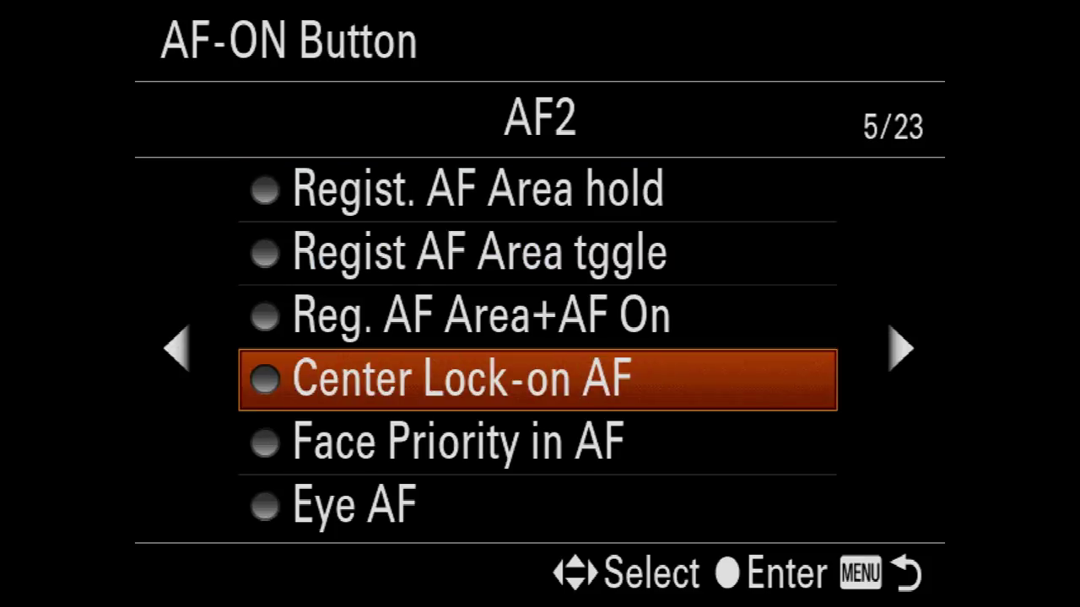
pyautogui.press('Return')
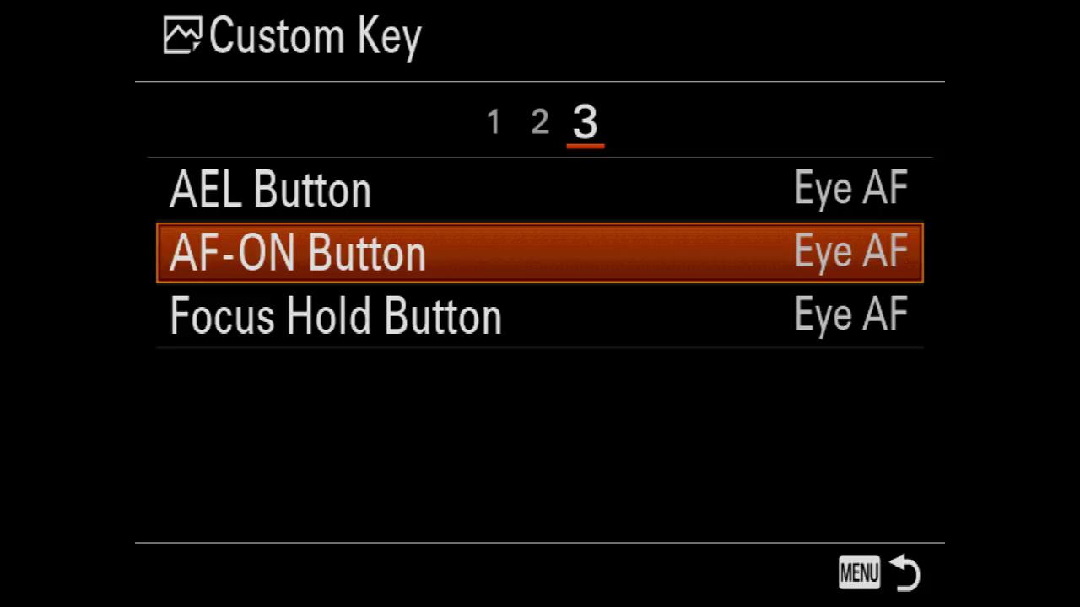
pyautogui.press('Return')
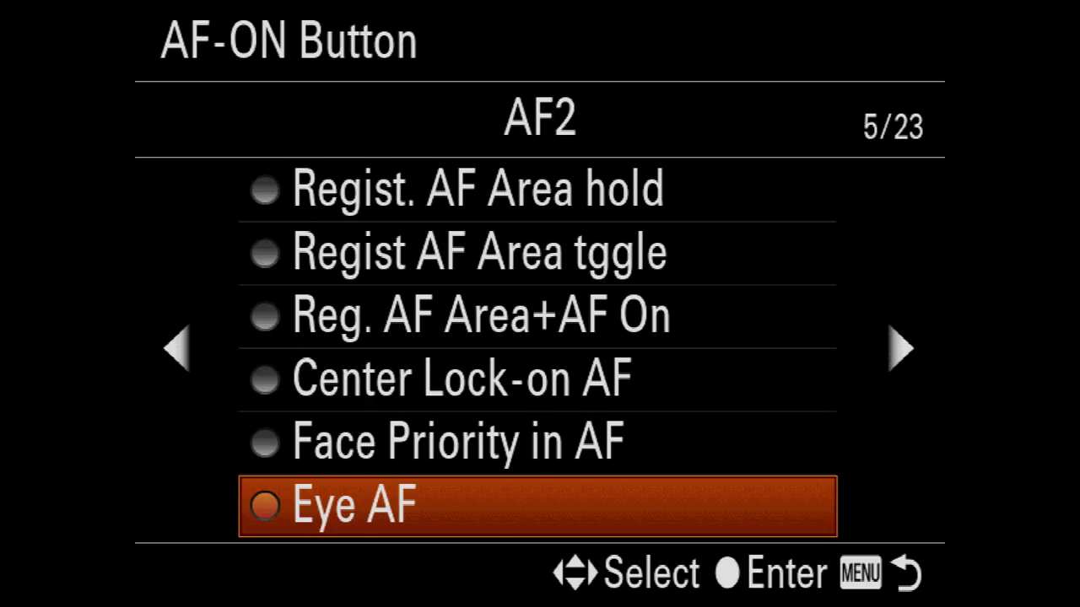
pyautogui.press('Left')
pyautogui.press('Right')
pyautogui.press('Right')
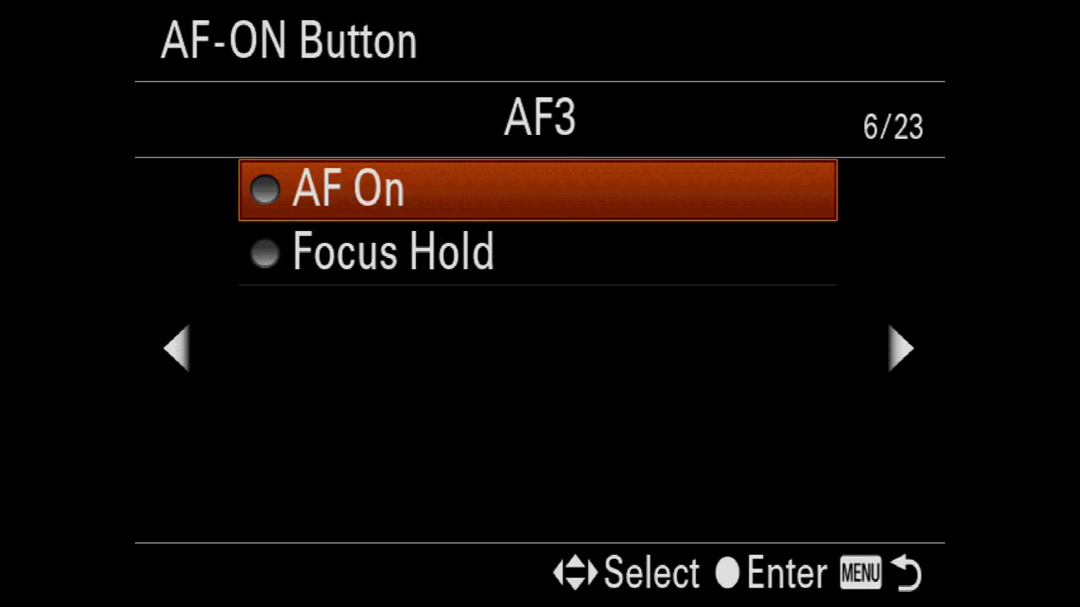
pyautogui.press('Return')
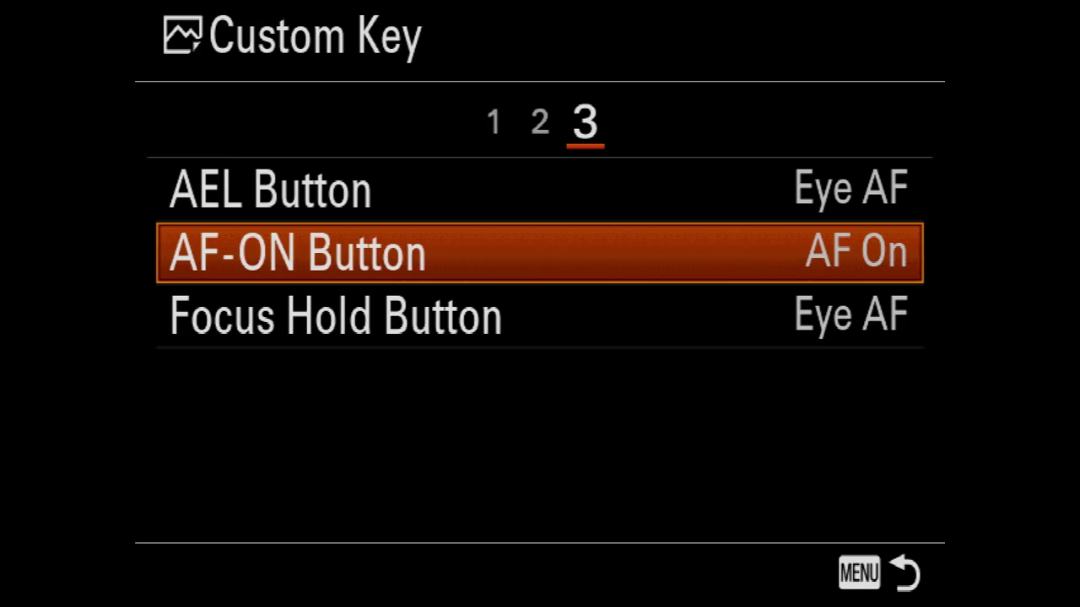
# Step: Review the AEL, AF-ON and Focus Hold button assignments and leave Custom Key
pyautogui.press('Up')
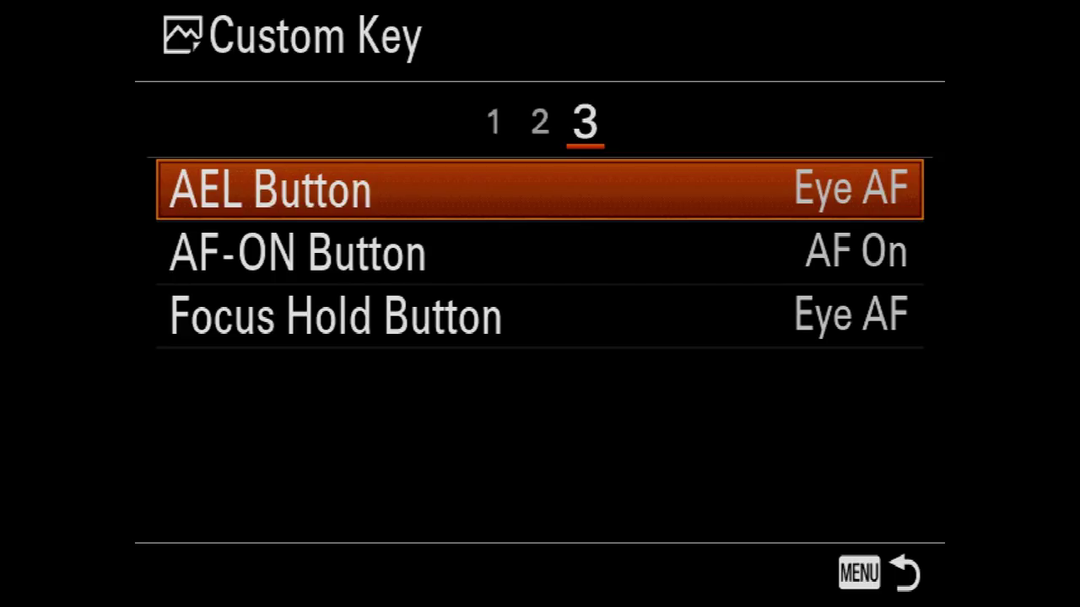
pyautogui.press('Down')
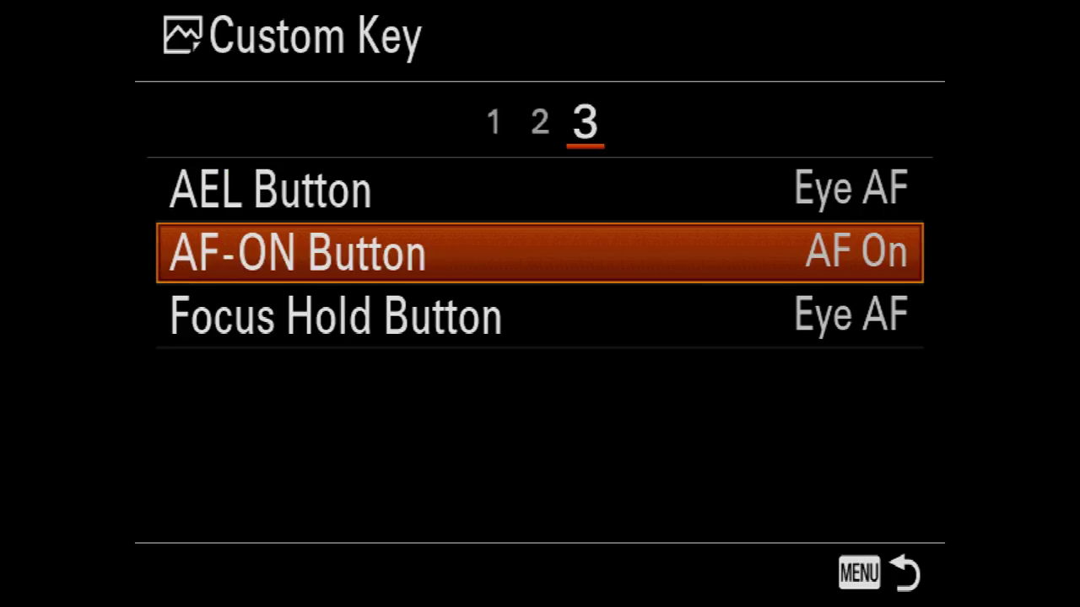
pyautogui.press('Down')
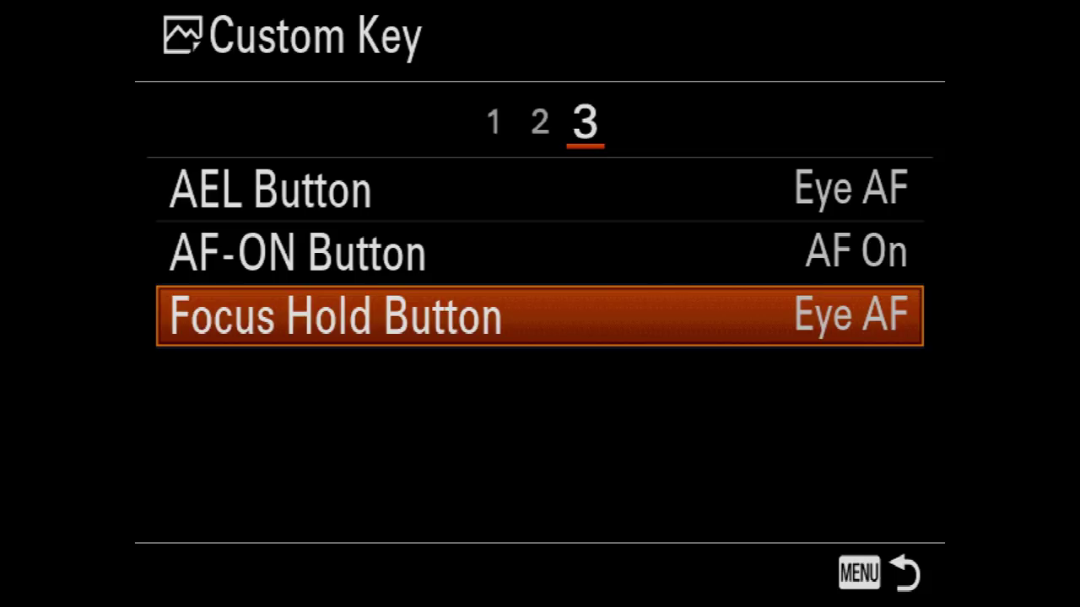
pyautogui.press('Escape')
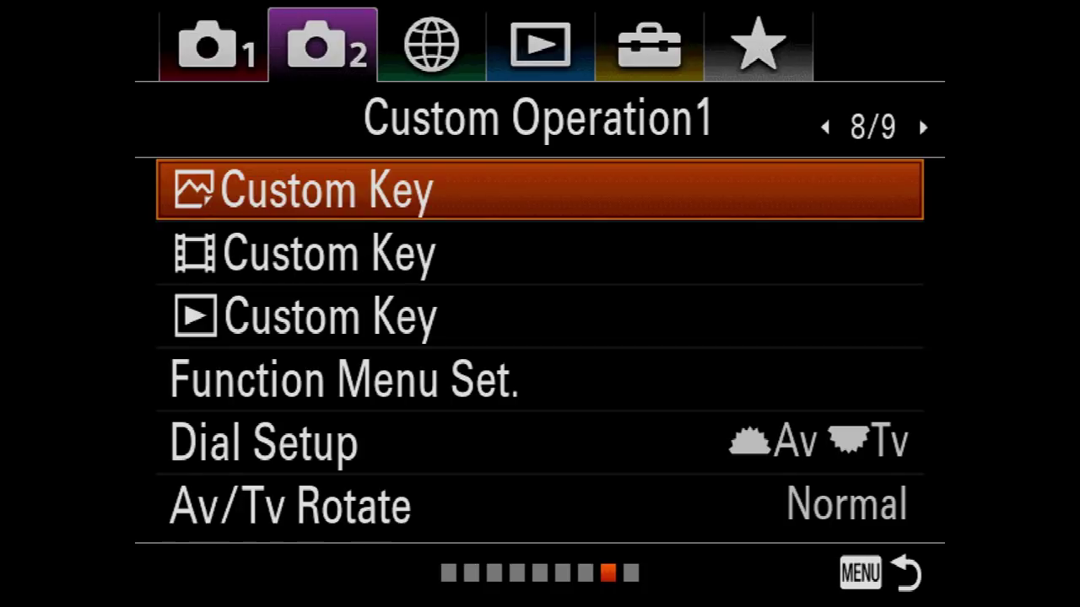
# Step: Look over the Function Menu Set. upper slots, exit, and move to Custom Operation2
pyautogui.press('Down')
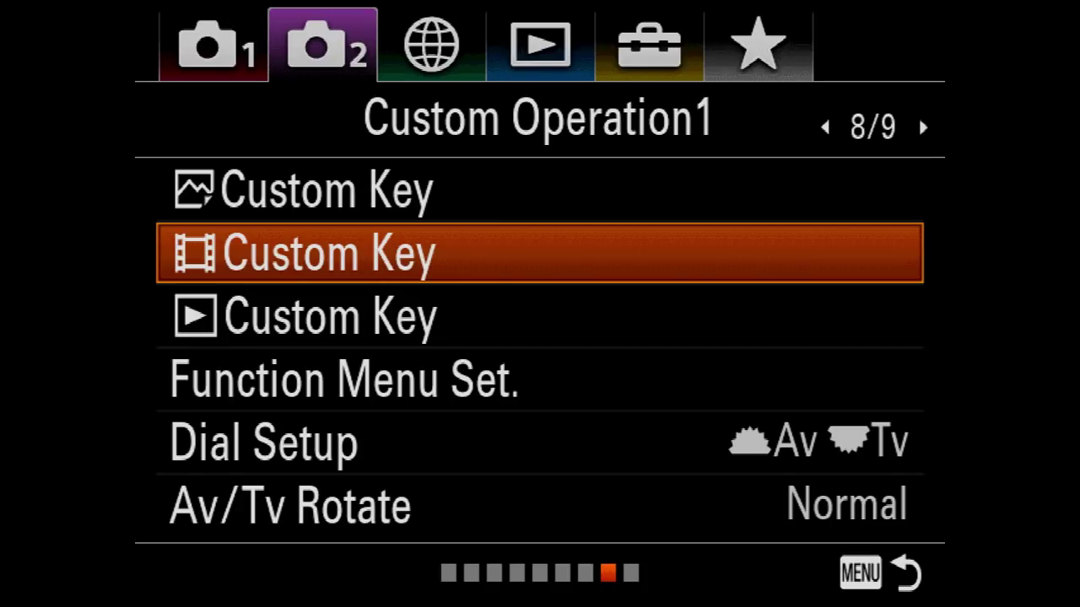
pyautogui.press('Down')
pyautogui.press('Down')
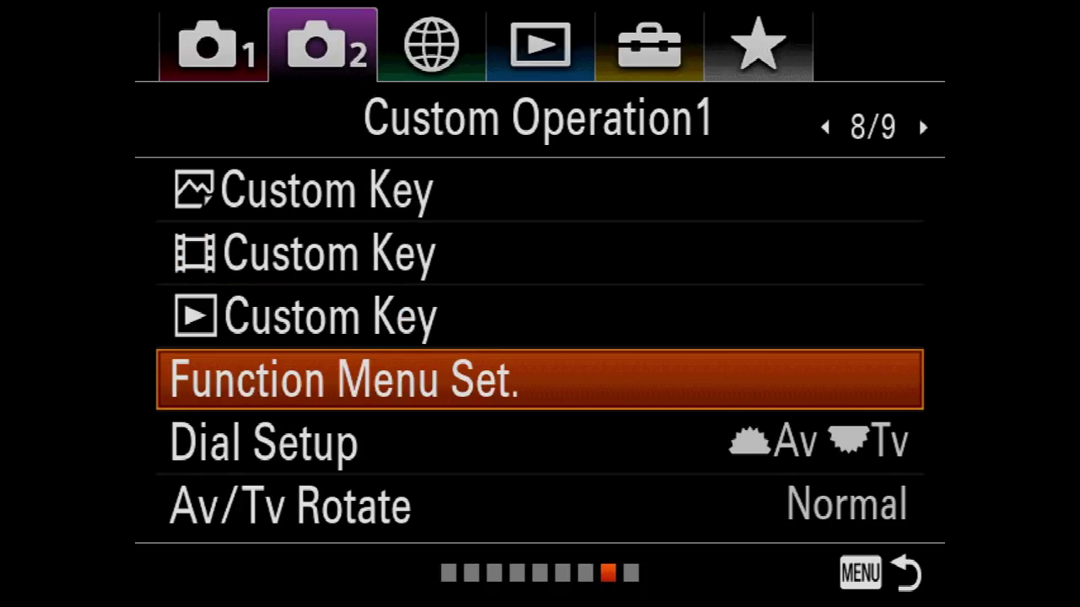
pyautogui.press('Return')
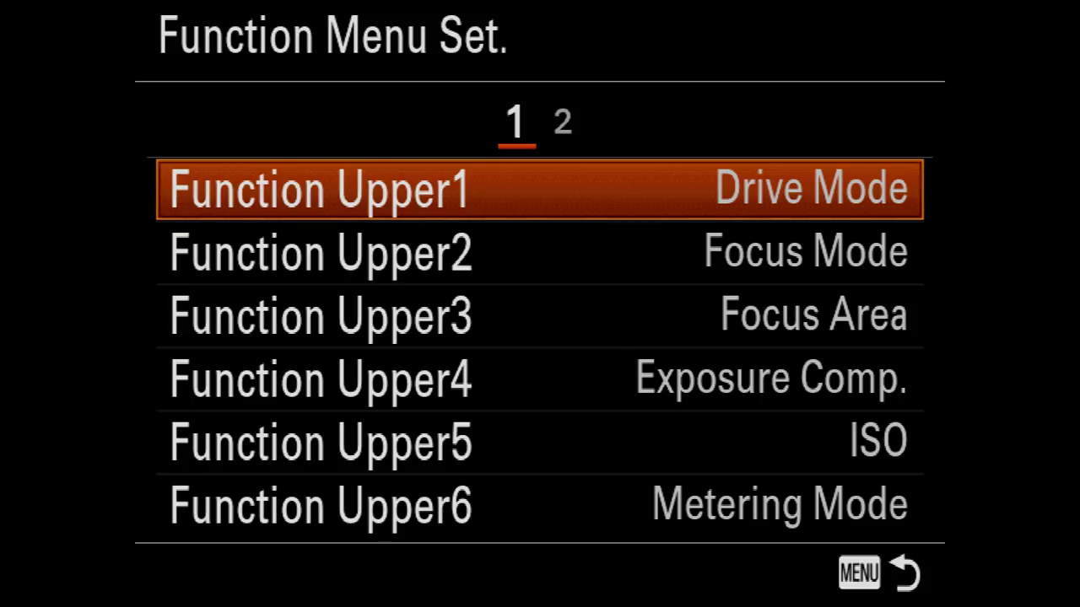
pyautogui.press('Down')
pyautogui.press('Down')
pyautogui.press('Down')
pyautogui.press('Down')
pyautogui.press('Up')
pyautogui.press('Up')
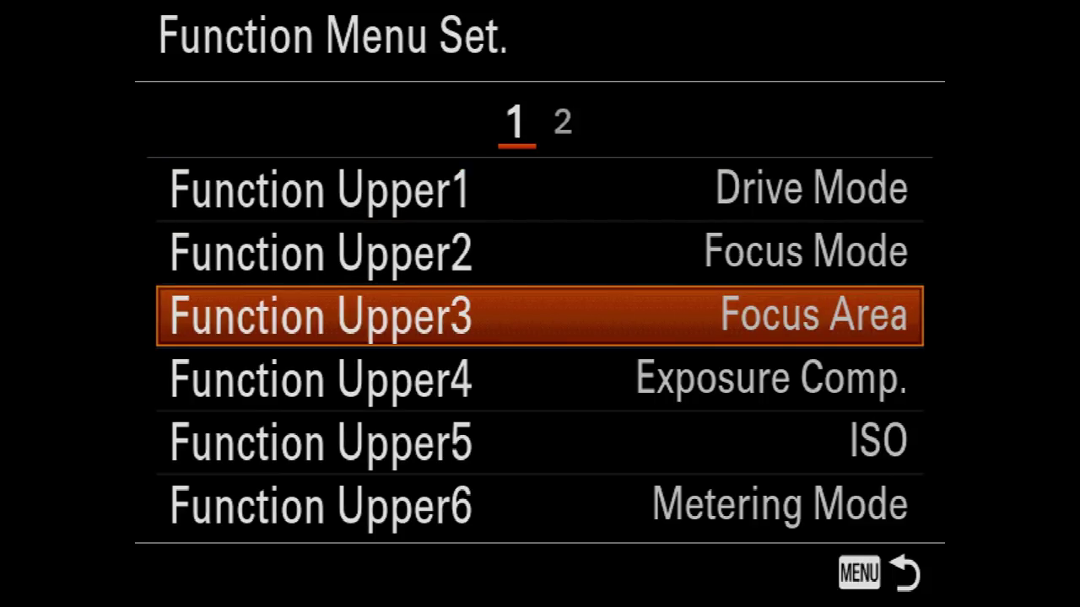
pyautogui.press('Escape')
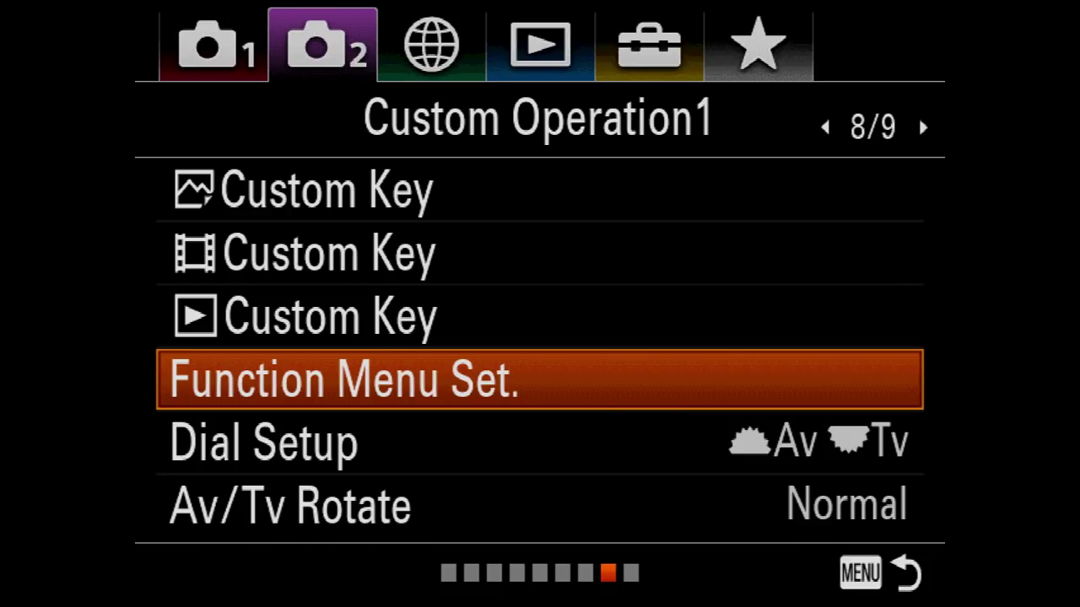
pyautogui.press('Right')
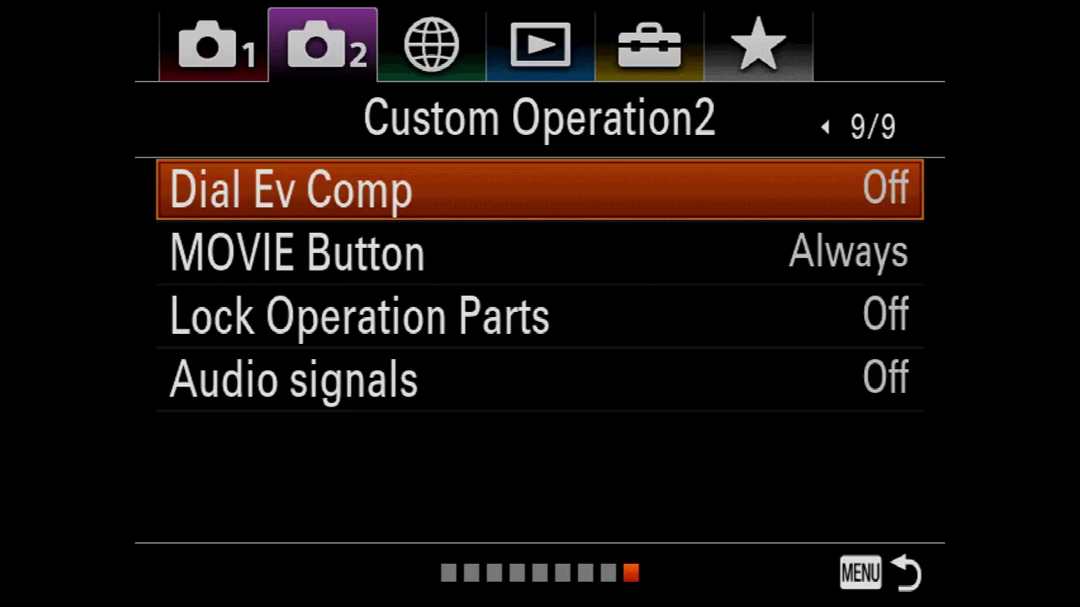
# Step: Try Dial + Wheel for Lock Operation Parts, revert it to Off, and exit to live view
pyautogui.press('Down')
pyautogui.press('Down')
pyautogui.press('Return')
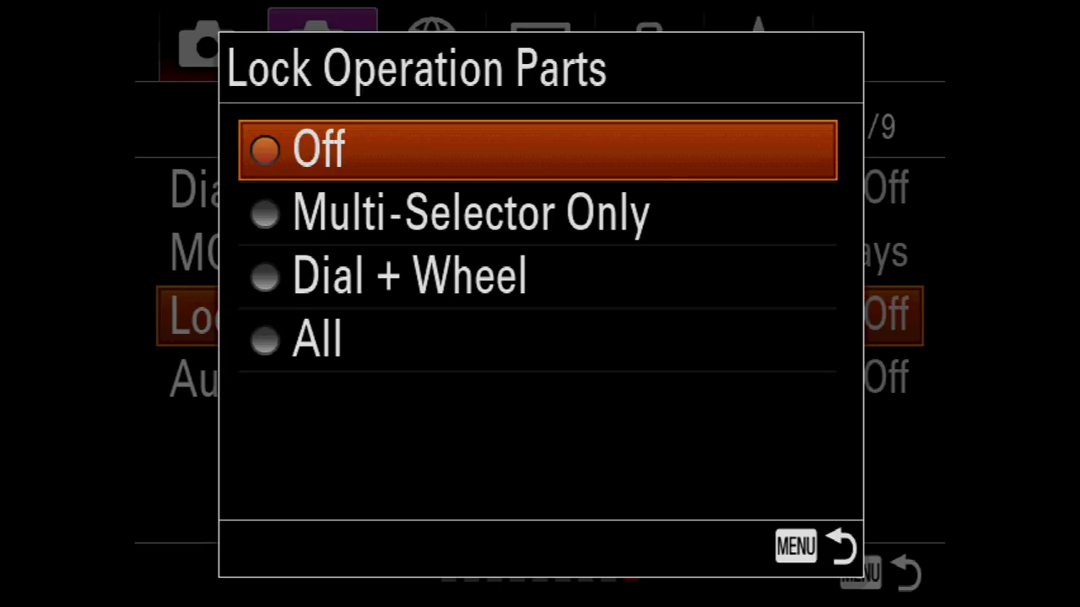
pyautogui.press('Down')
pyautogui.press('Down')
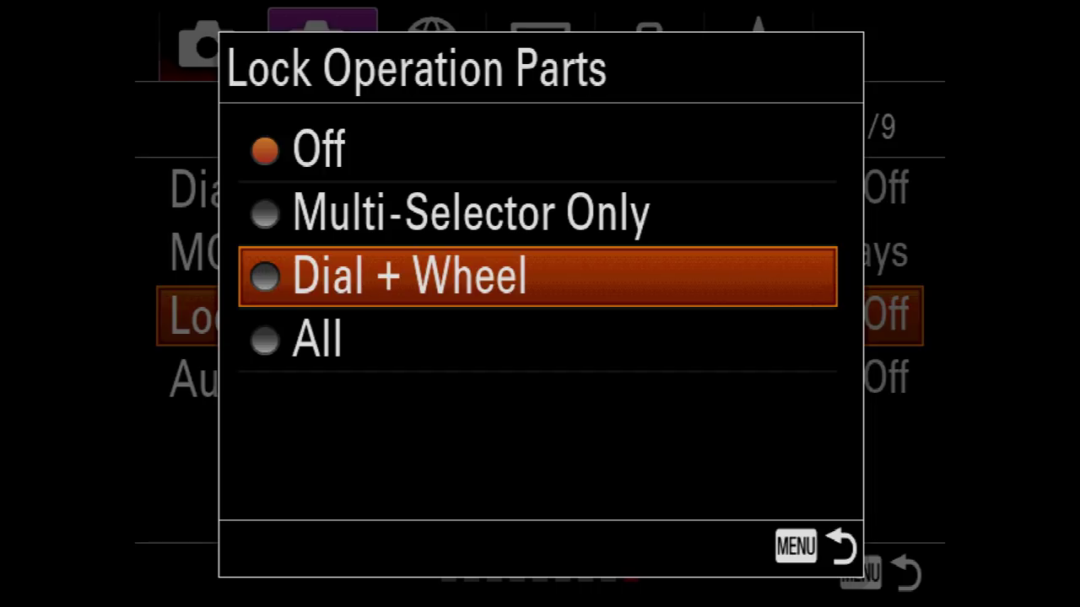
pyautogui.press('Return')
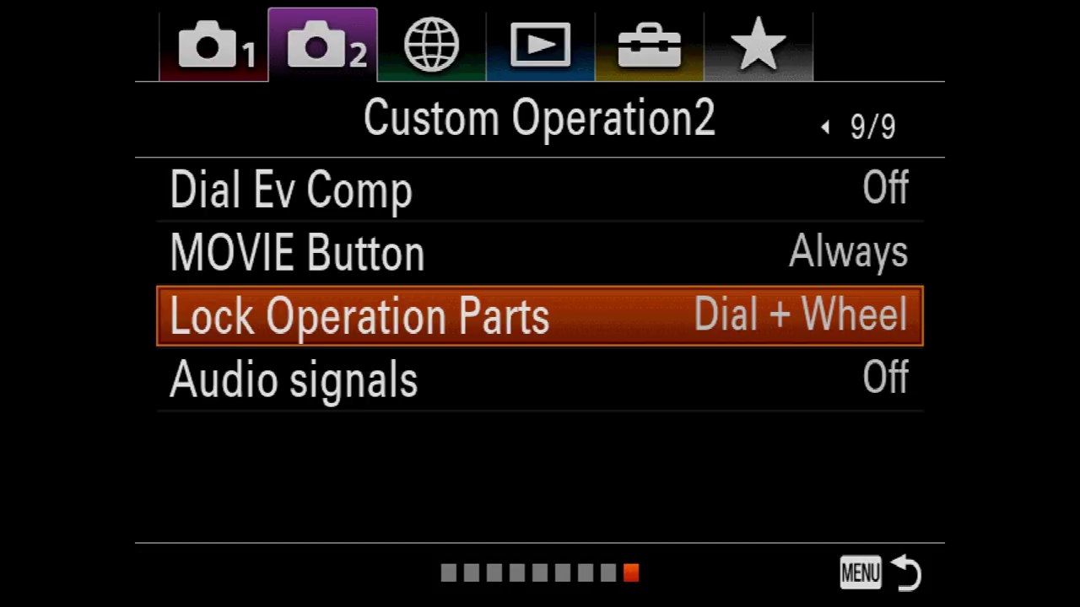
pyautogui.press('Return')
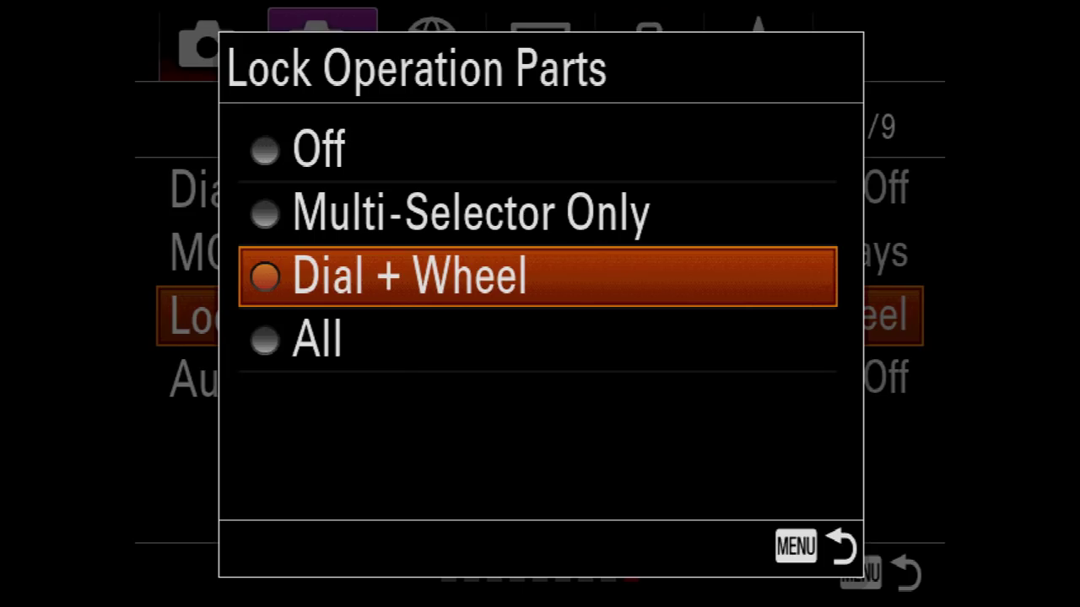
pyautogui.press('Up')
pyautogui.press('Up')
pyautogui.press('Return')
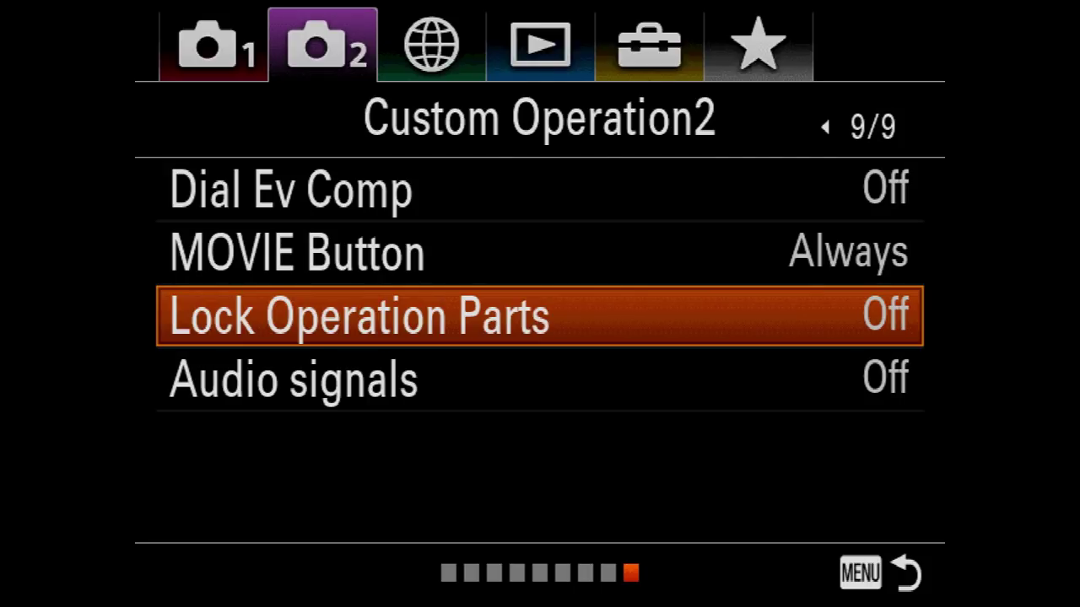
pyautogui.press('Down')
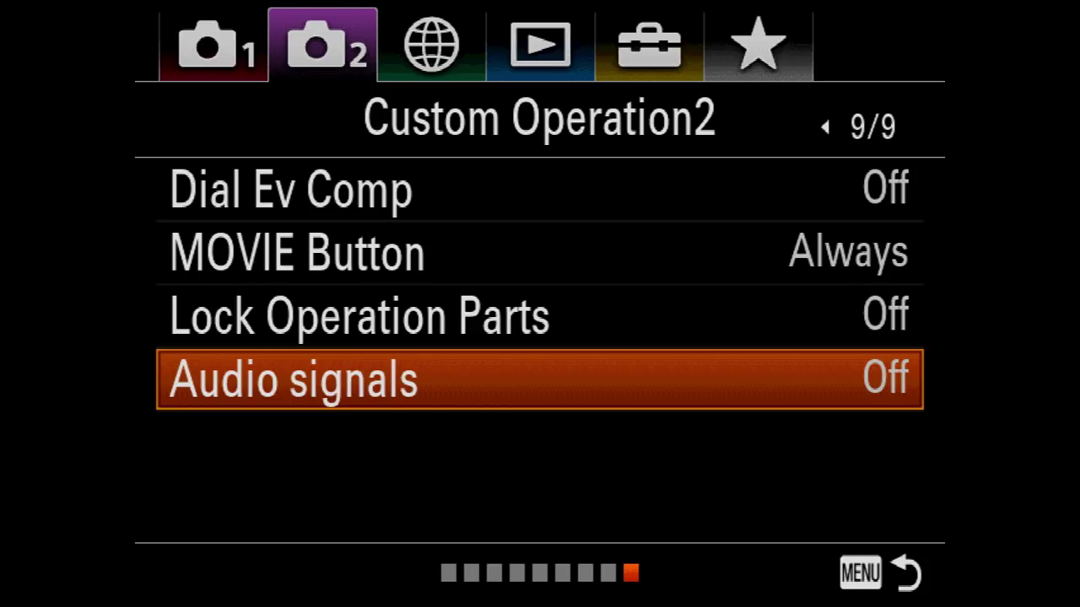
pyautogui.press('Escape')
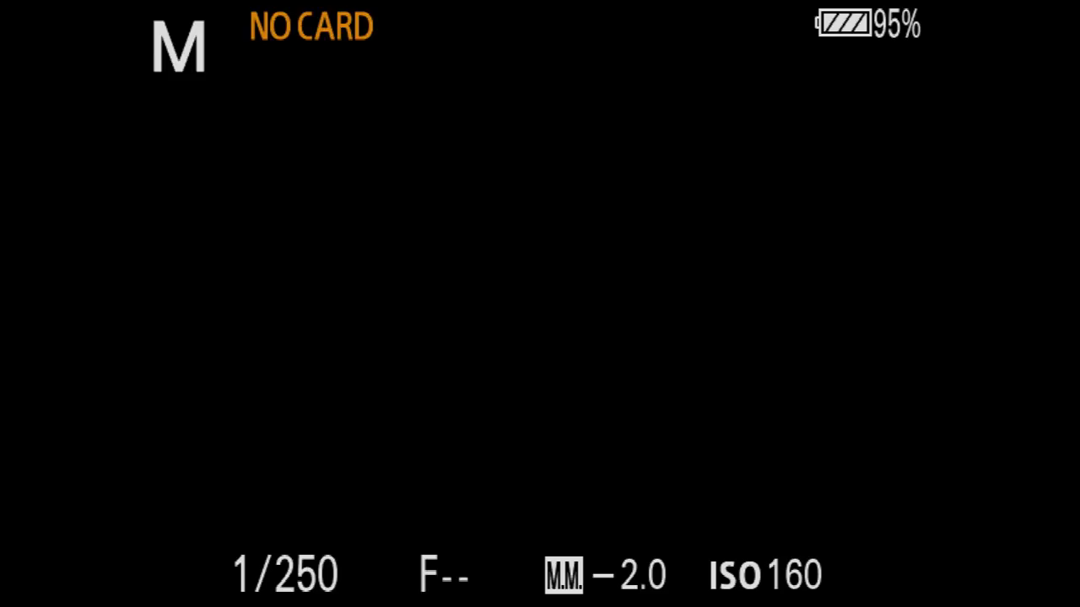
# Step: Reopen the menu and page through Network1 and Network2 to Playback1
pyautogui.press('m')
pyautogui.press('Right')
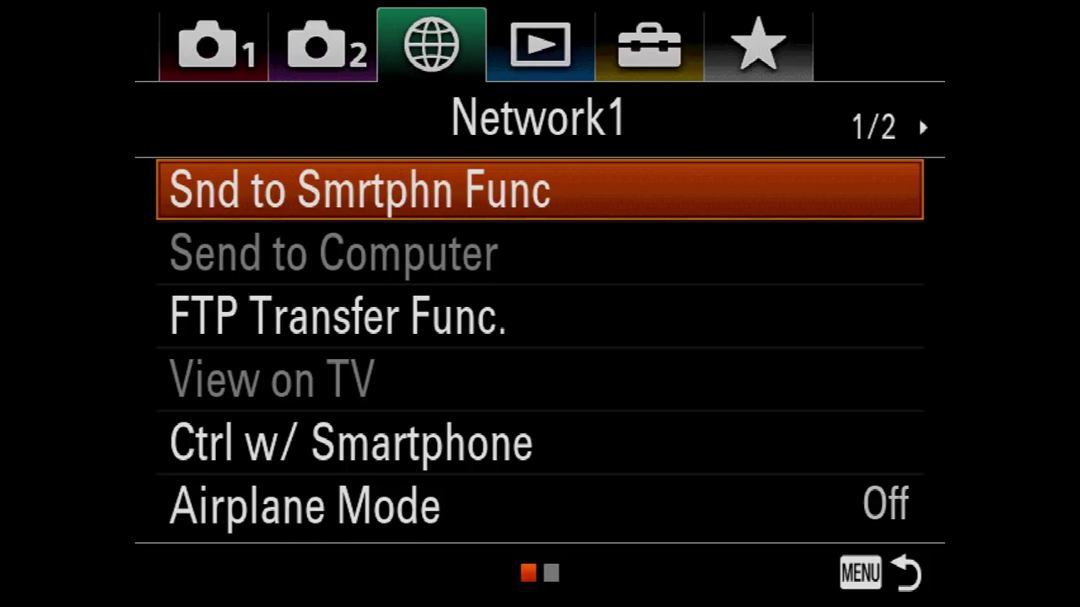
pyautogui.press('Down')
pyautogui.press('Down')
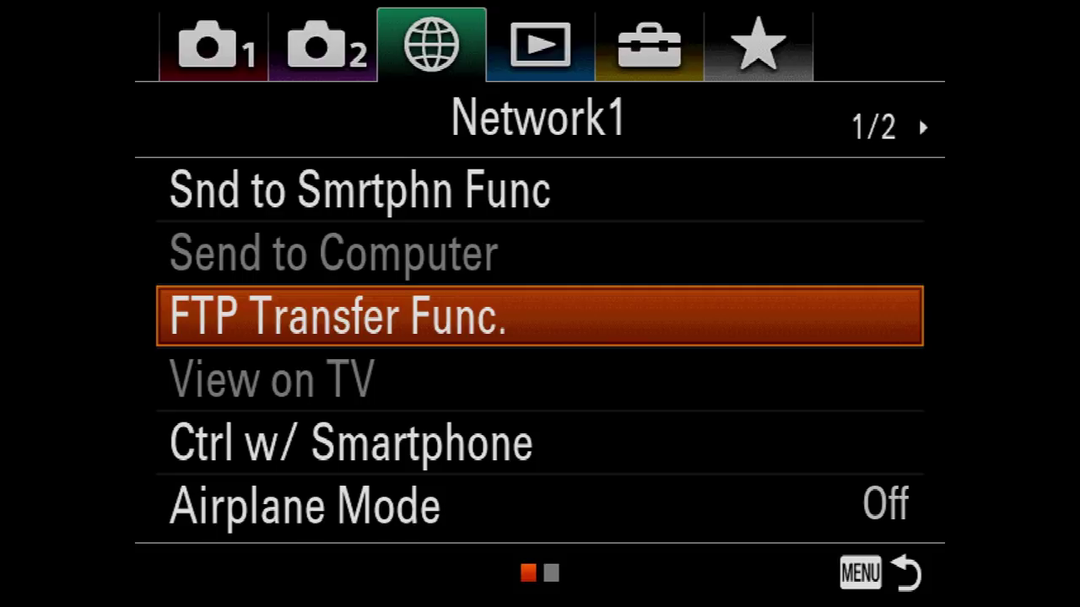
pyautogui.press('Right')
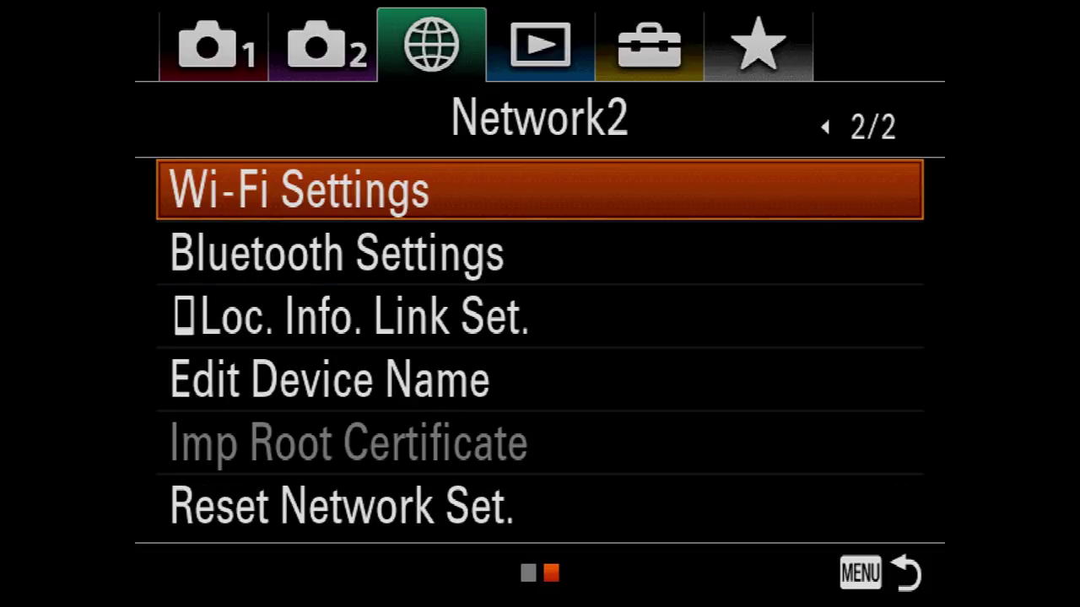
pyautogui.press('Right')
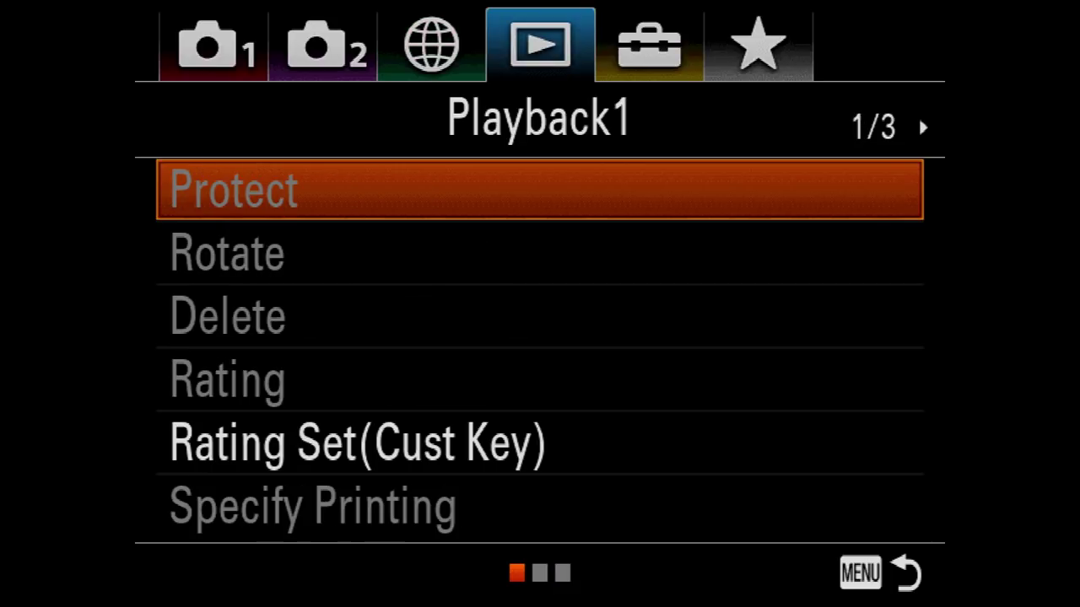
# Step: Mark 1 and 2 stars alongside 5 in Rating Set(Cust Key), confirm, and exit the menu
pyautogui.press('Down')
pyautogui.press('Down')
pyautogui.press('Down')
pyautogui.press('Down')
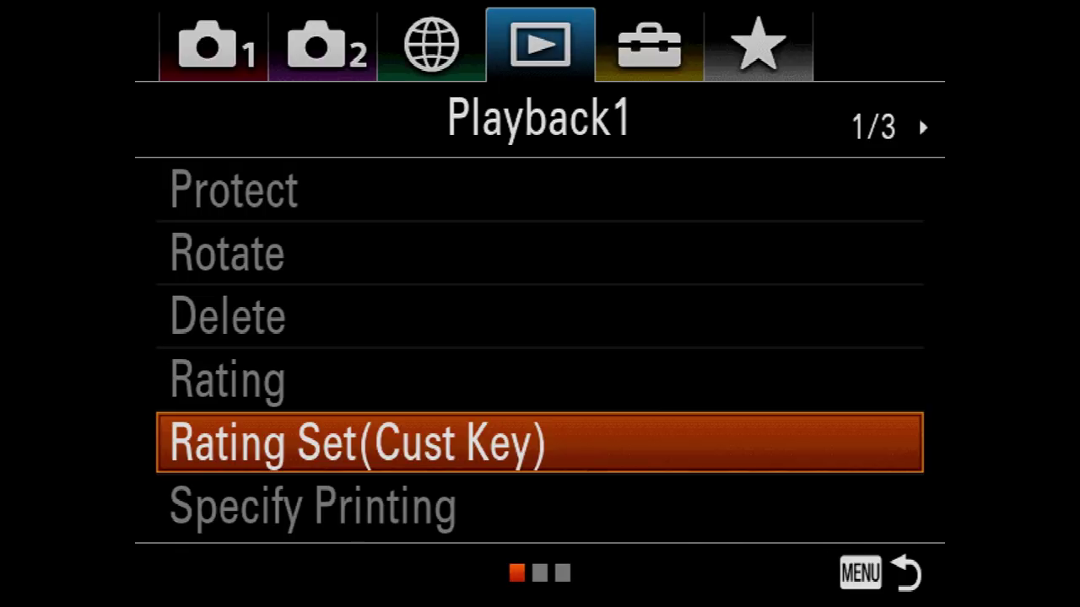
pyautogui.press('Return')
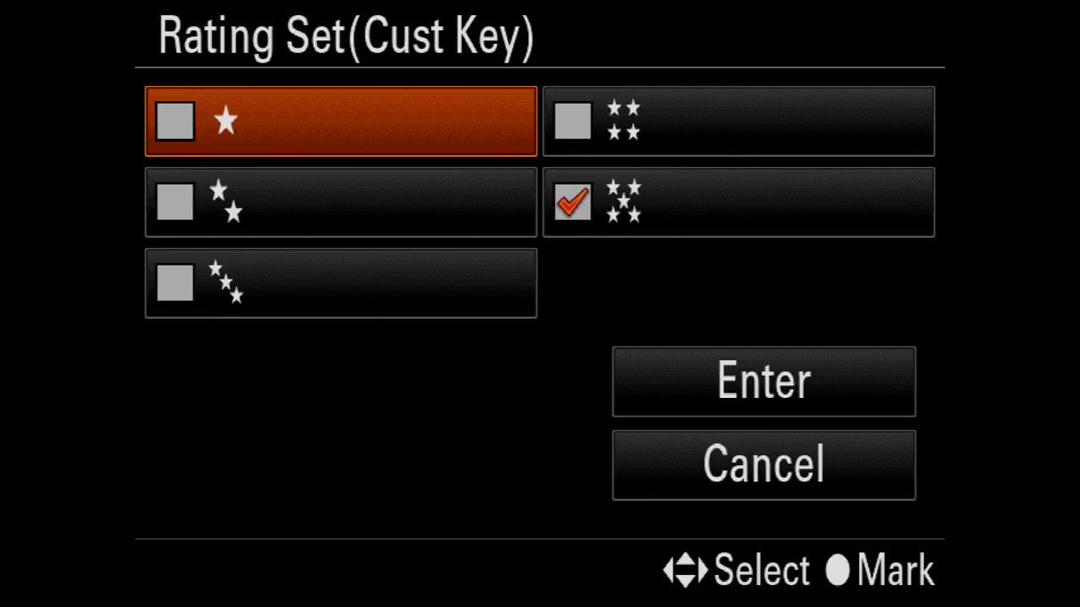
pyautogui.press('space')
pyautogui.press('Down')
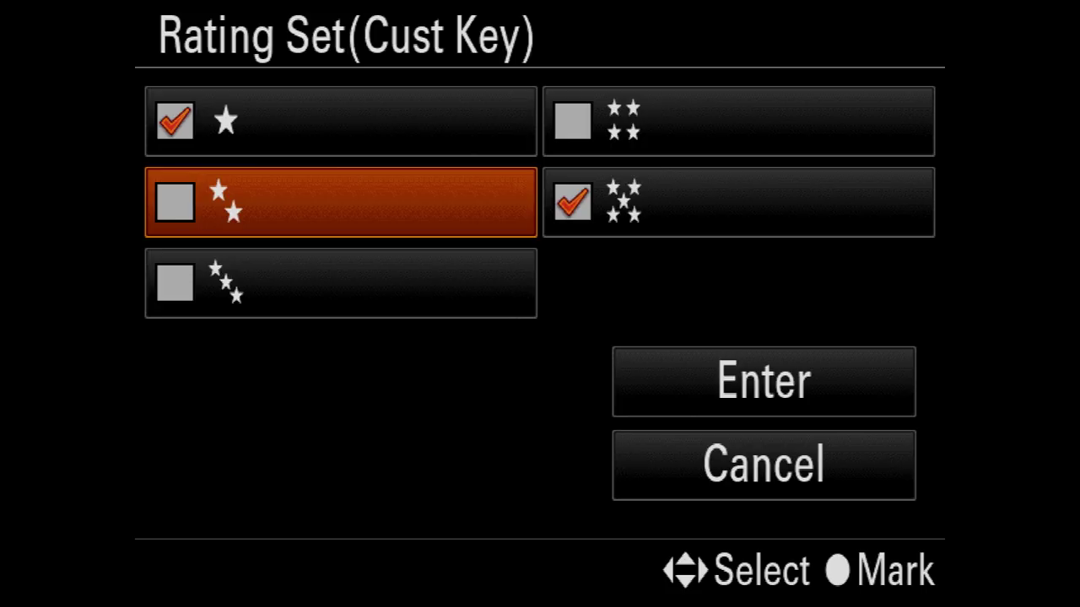
pyautogui.press('space')
pyautogui.press('Down')
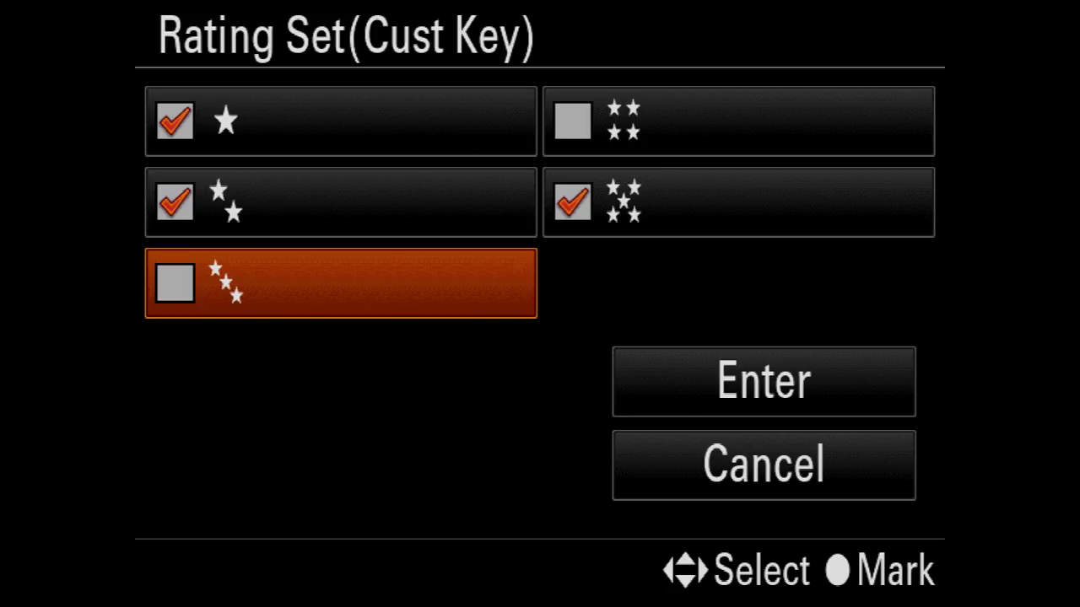
pyautogui.press('Right')
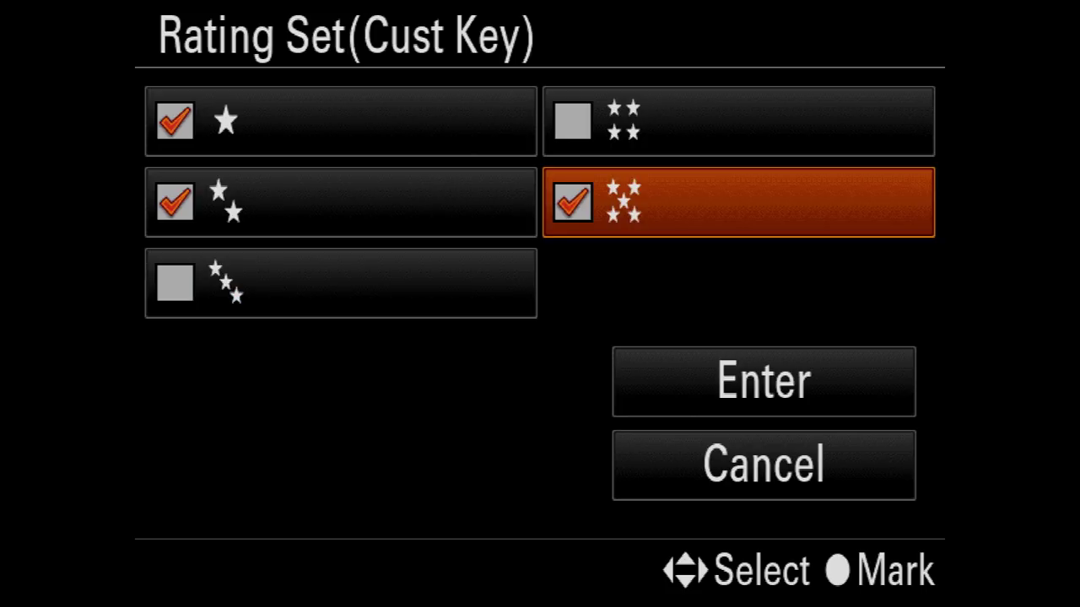
pyautogui.press('Down')
pyautogui.press('Return')
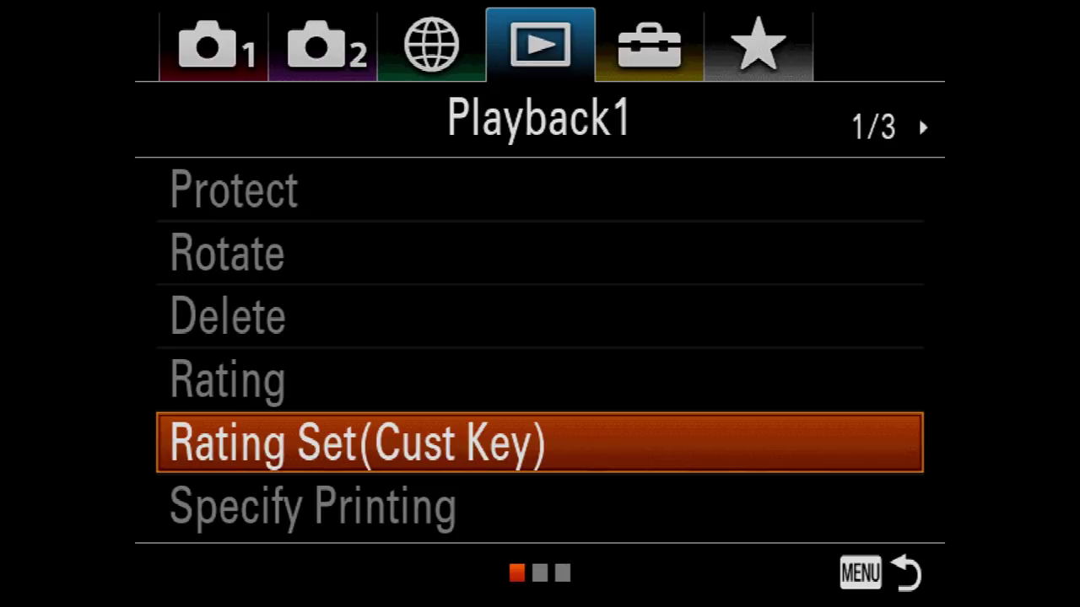
pyautogui.press('Escape')
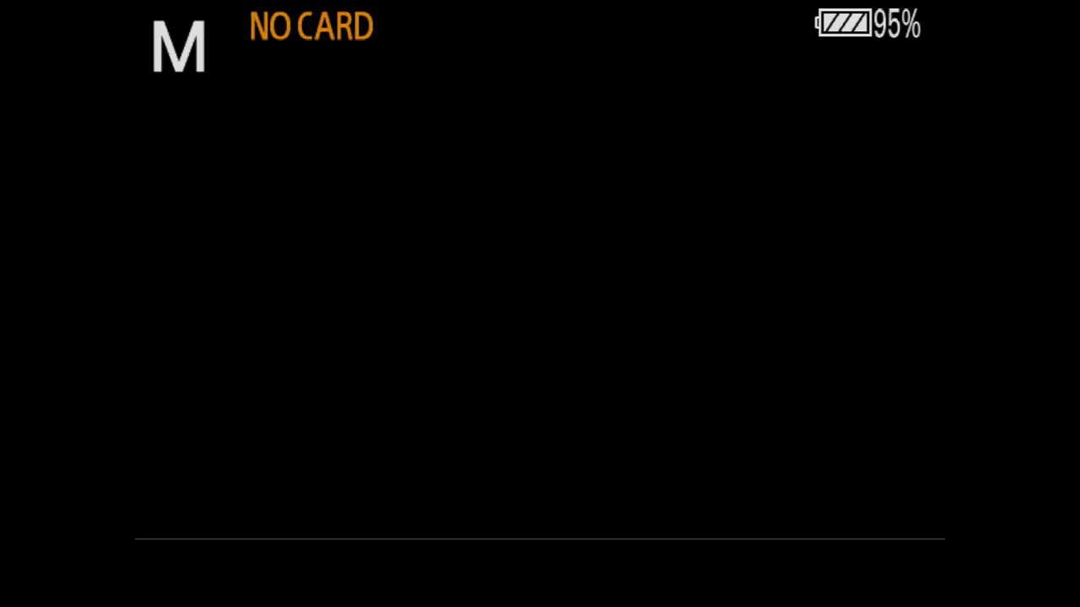